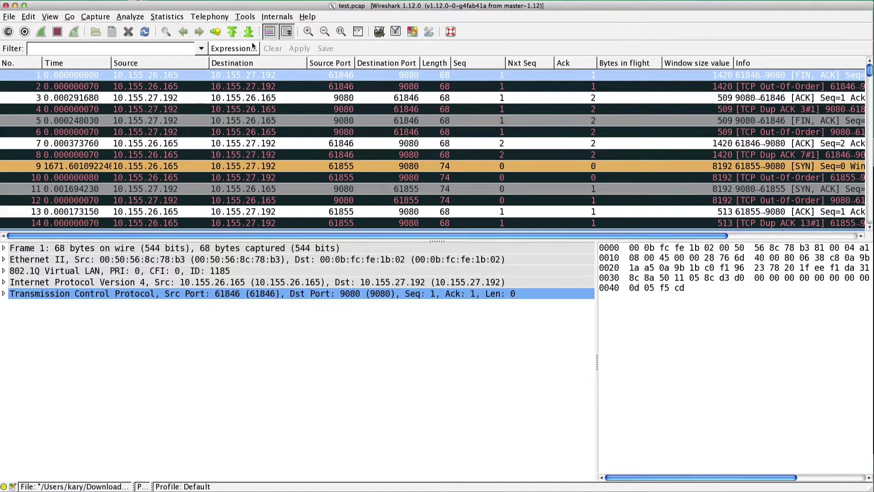
Open the capture's conversation statistics and look through the list of TCP conversations
left_click(167, 18)
left_click(182, 72)
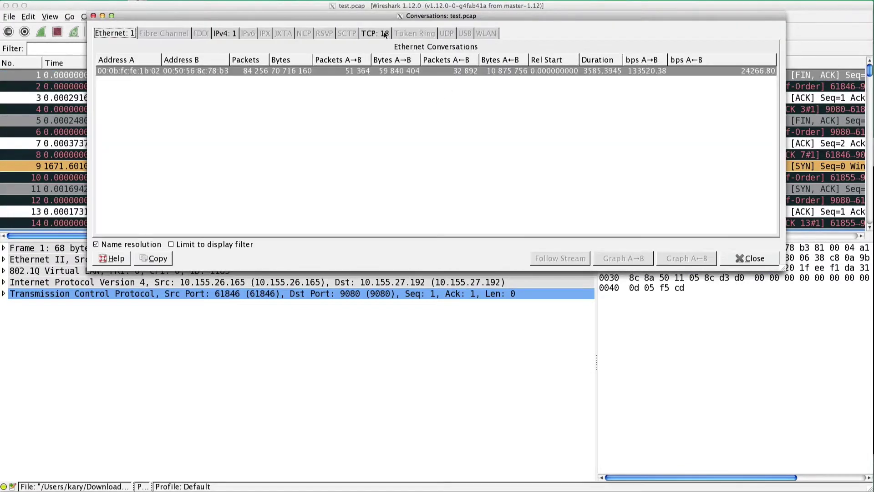
left_click(374, 33)
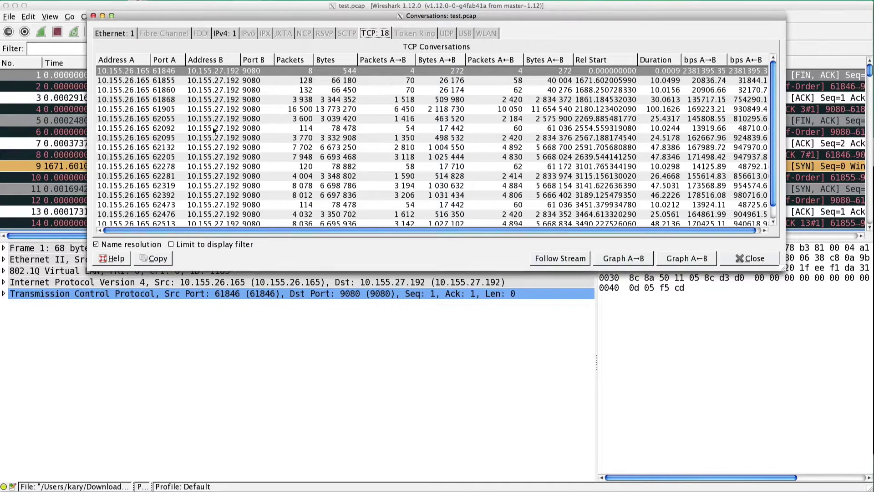
scroll(213, 128, "down", 1)
scroll(213, 130, "up", 1)
scroll(213, 130, "down", 1)
scroll(213, 130, "up", 1)
scroll(213, 130, "down", 1)
scroll(213, 129, "up", 1)
scroll(255, 121, "down", 1)
scroll(255, 121, "up", 1)
scroll(252, 173, "down", 1)
scroll(252, 182, "up", 1)
Sort the TCP conversations by bytes in descending order and select the largest one
left_click(336, 59)
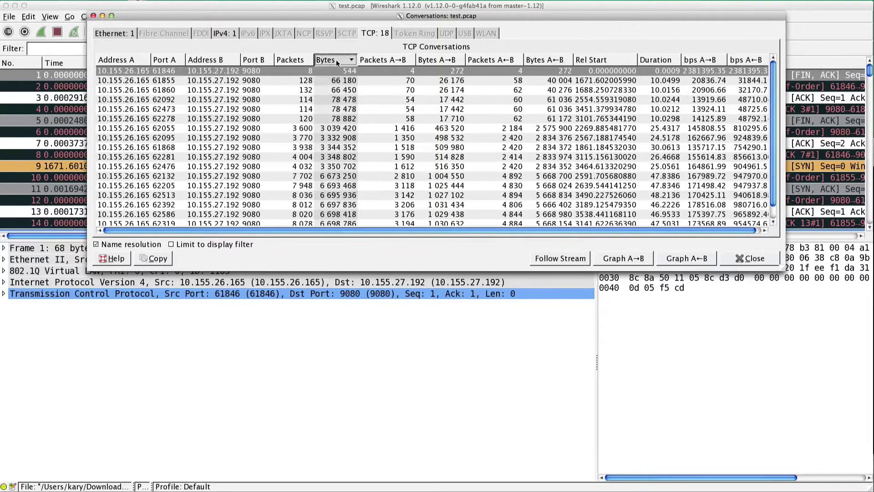
left_click(336, 60)
left_click(335, 70)
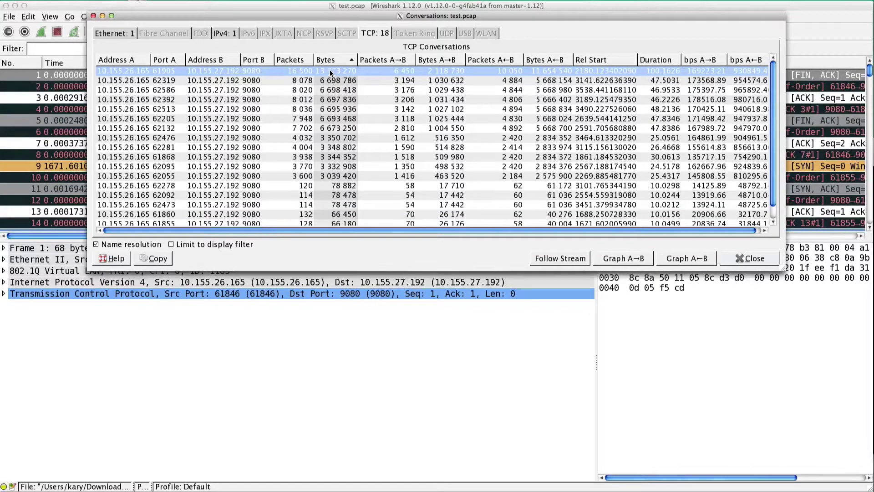
Filter the packet list to the selected conversation by following its TCP stream, and close the stream and conversations windows
left_click(554, 259)
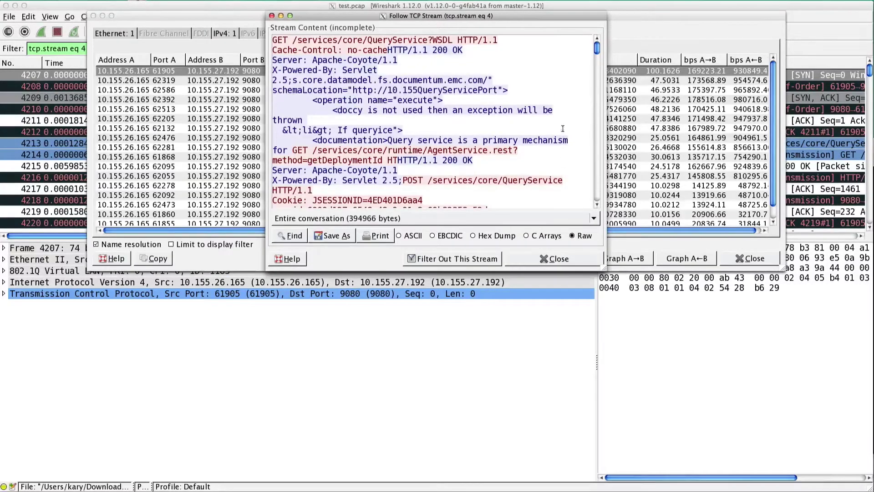
mouse_move(597, 48)
left_mouse_down()
mouse_move(598, 69)
mouse_move(597, 48)
left_mouse_up()
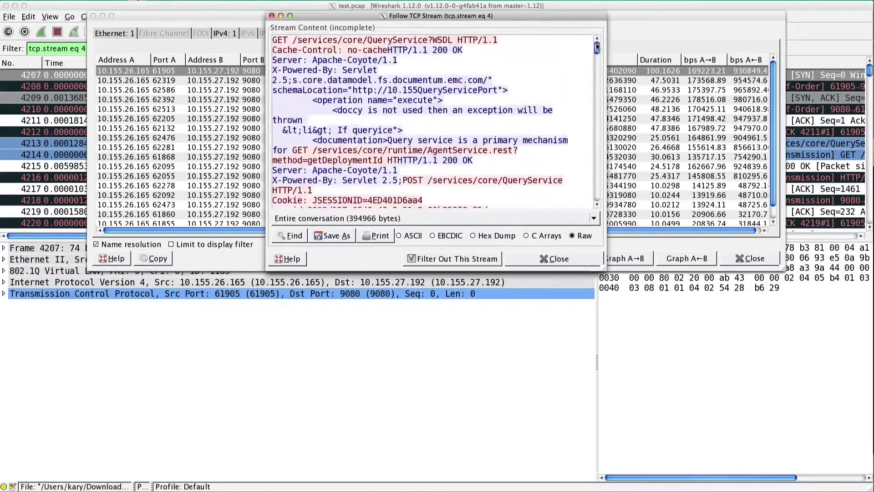
left_click(568, 258)
left_click(732, 259)
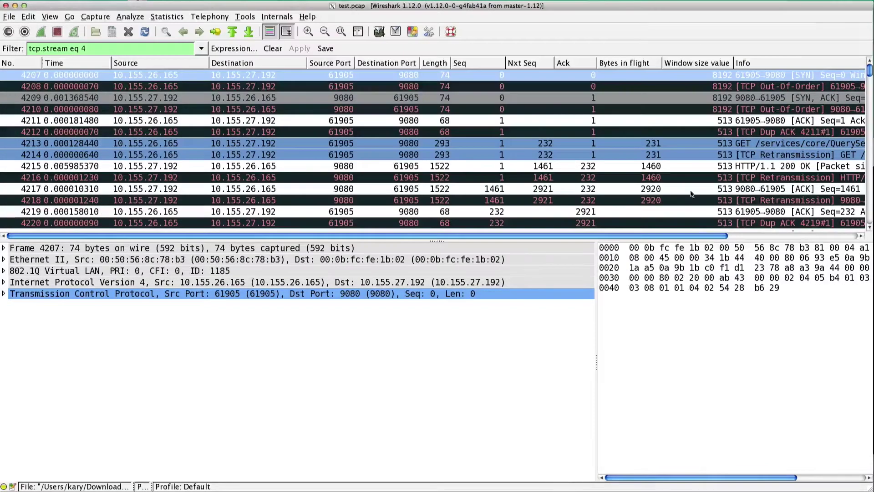
Use Decode As on the GET request in frame 4213 to decode both TCP ports (61905↔9080) as HTTP
left_click_drag(586, 236, 639, 236)
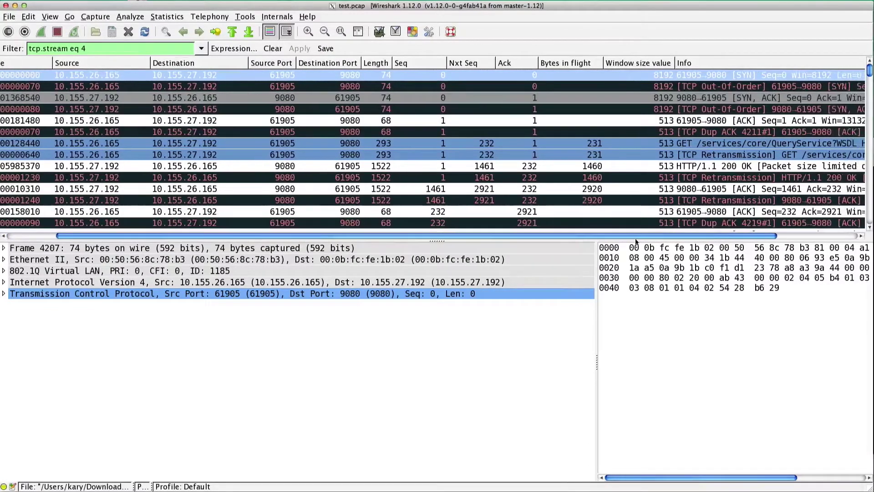
left_click(709, 145)
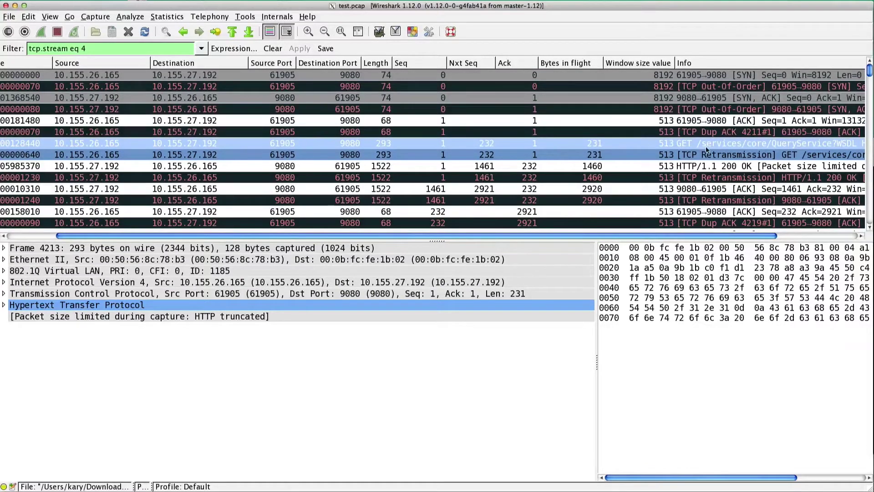
right_click(465, 145)
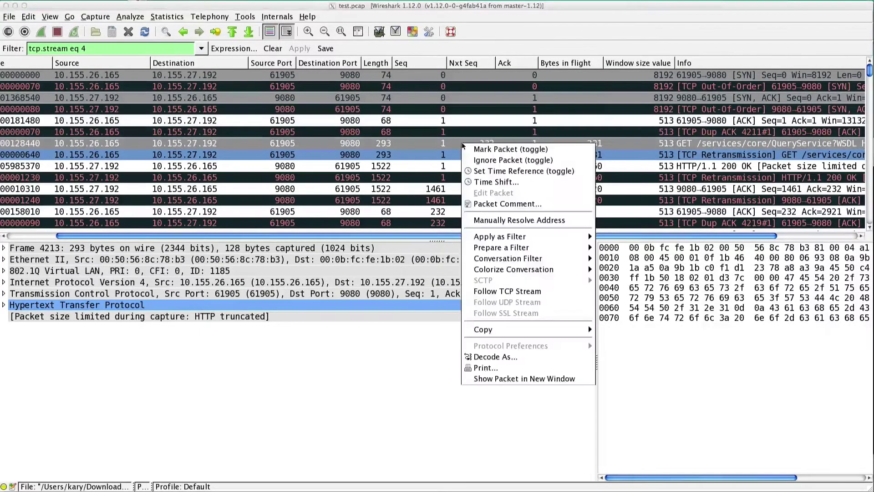
left_click(506, 357)
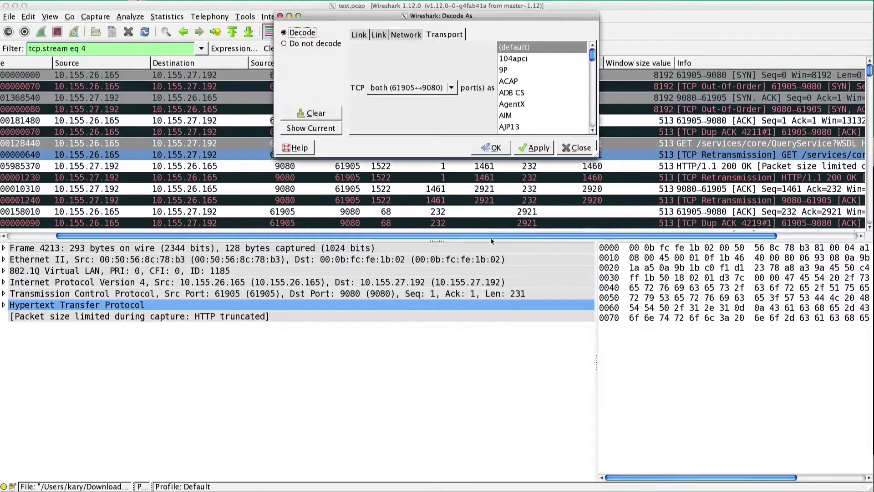
left_click_drag(592, 54, 591, 81)
scroll(561, 105, "down", 3)
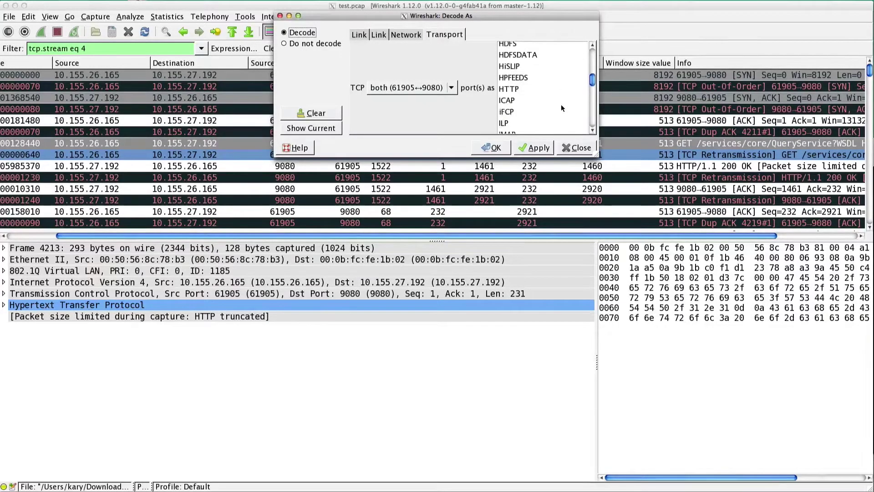
left_click(520, 106)
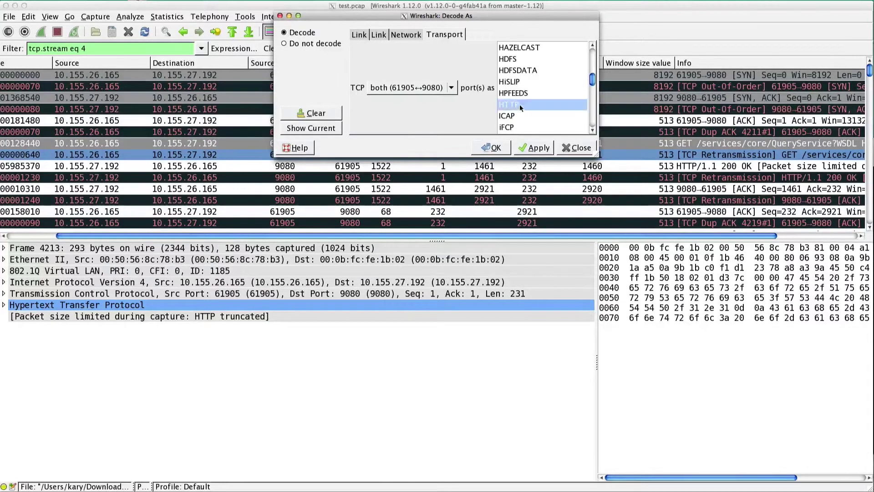
left_click(483, 148)
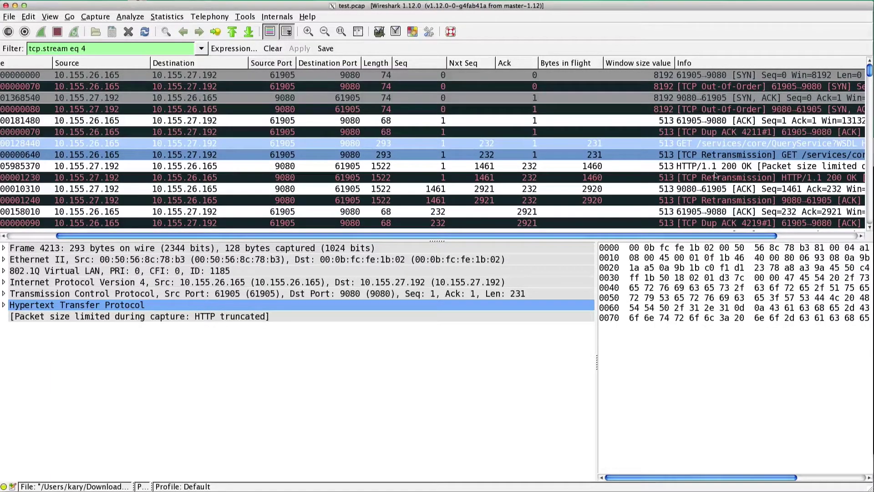
Examine the TCP handshake packets one by one, comparing each SYN, SYN-ACK and ACK with the packet directly below it
left_click_drag(722, 236, 734, 237)
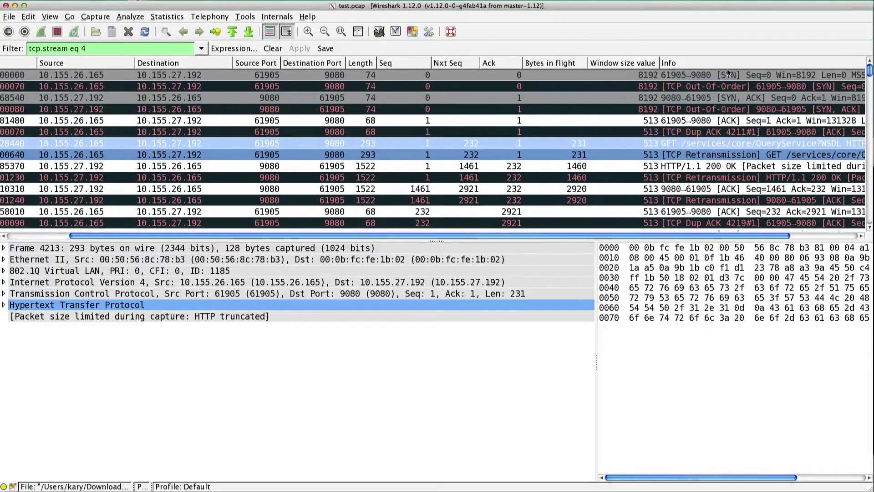
left_click(727, 76)
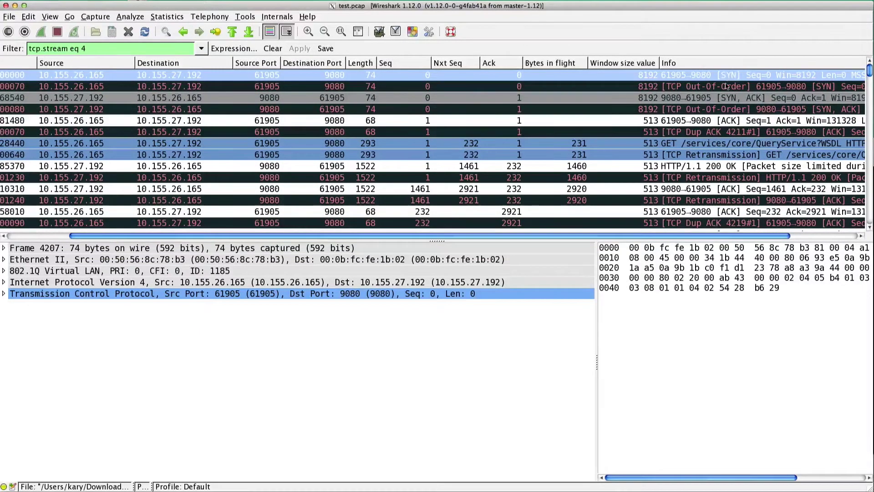
left_click(726, 87)
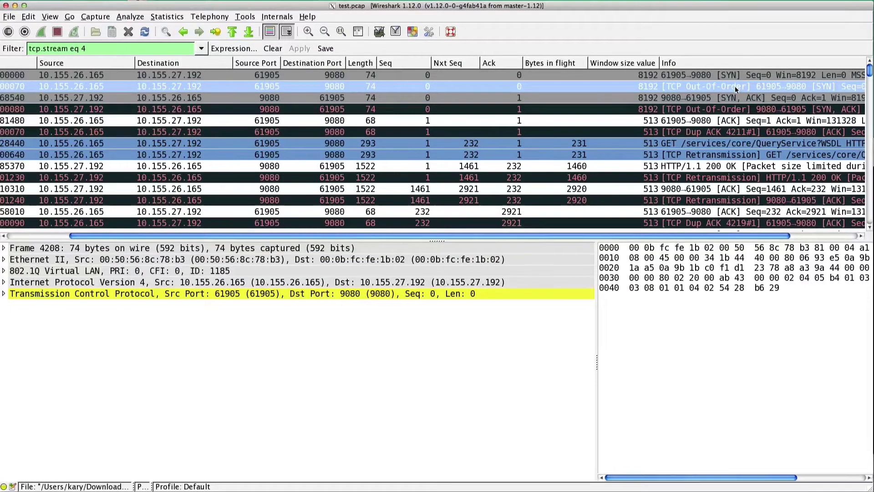
left_click(724, 76)
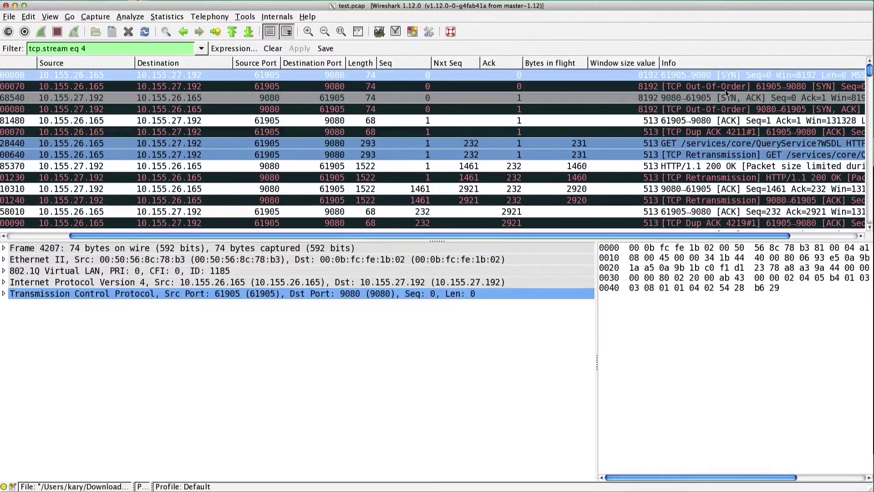
left_click(725, 89)
left_click(726, 98)
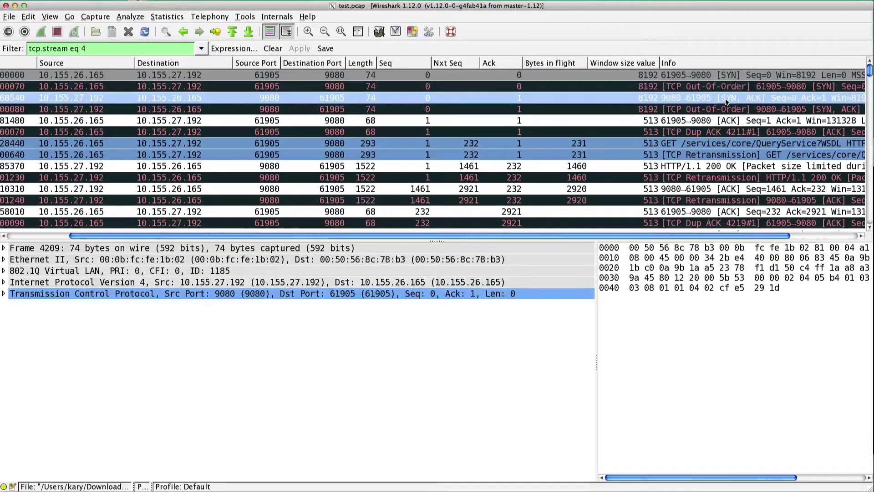
left_click(728, 110)
left_click(731, 122)
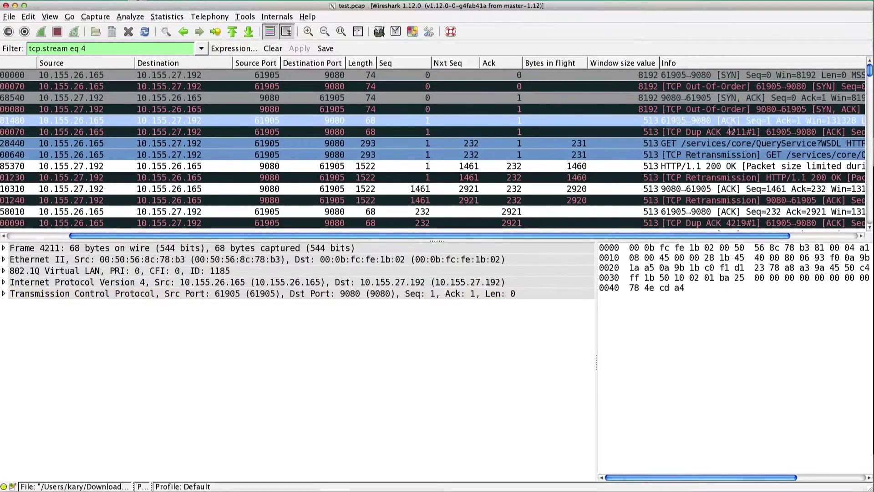
left_click(732, 132)
left_click(730, 79)
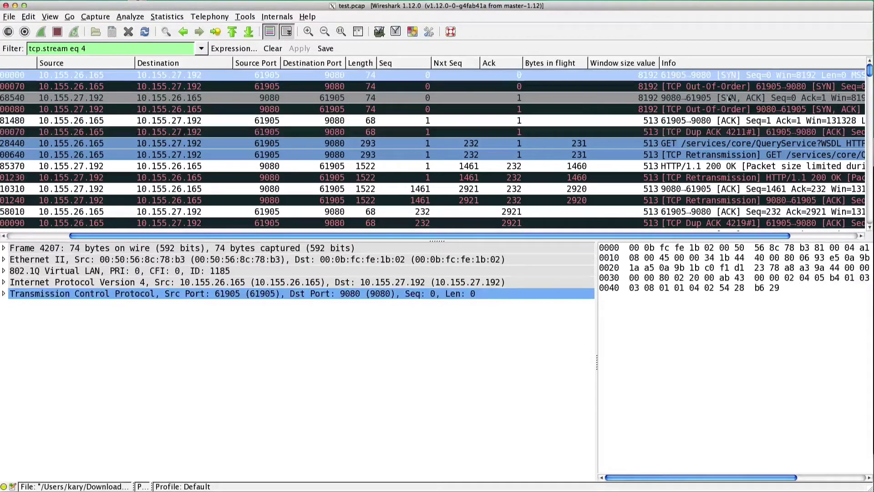
Switch back and forth between frames 4207 and 4208 to compare their details and raw bytes
left_click_drag(748, 235, 662, 237)
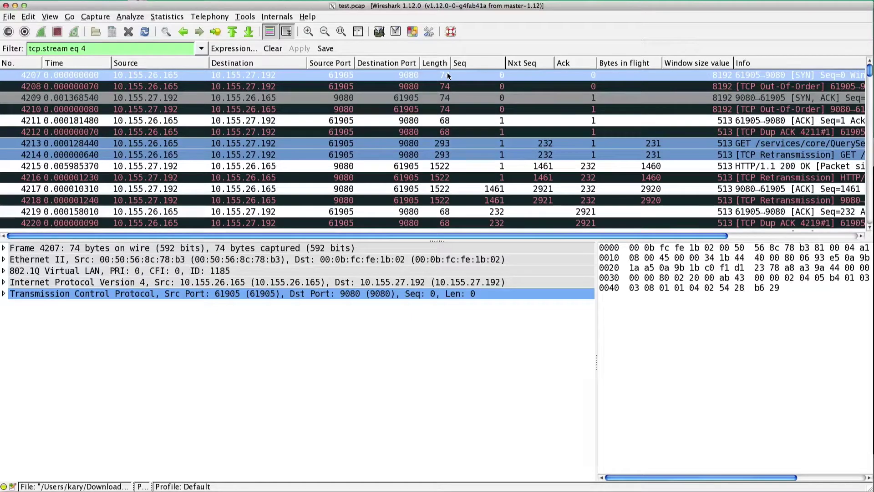
key("Down")
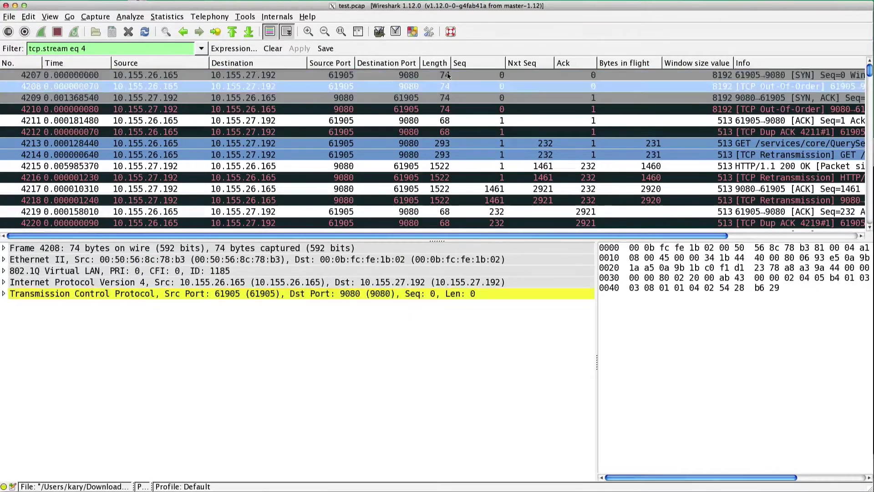
key("Up")
key("Down")
key("Up")
key("Down")
key("Up")
key("Down")
key("Up")
key("Down")
key("Up")
key("Down")
key("Up")
key("Down")
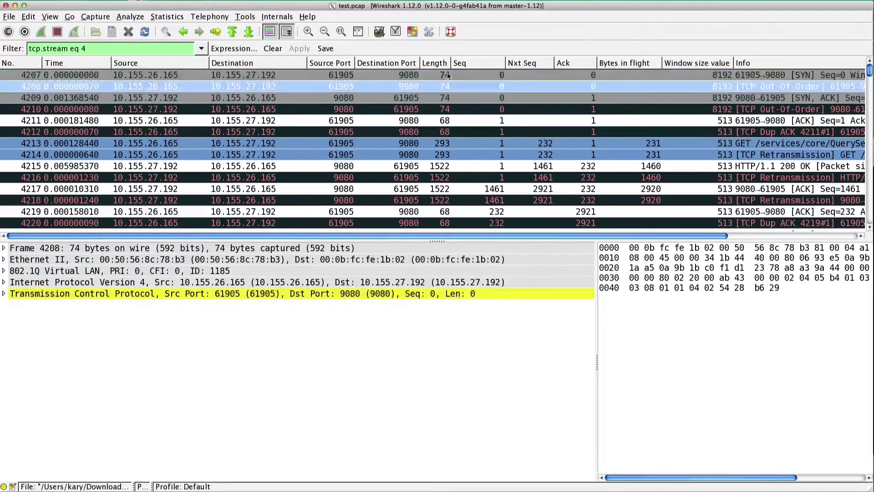
key("Up")
key("Down")
key("Up")
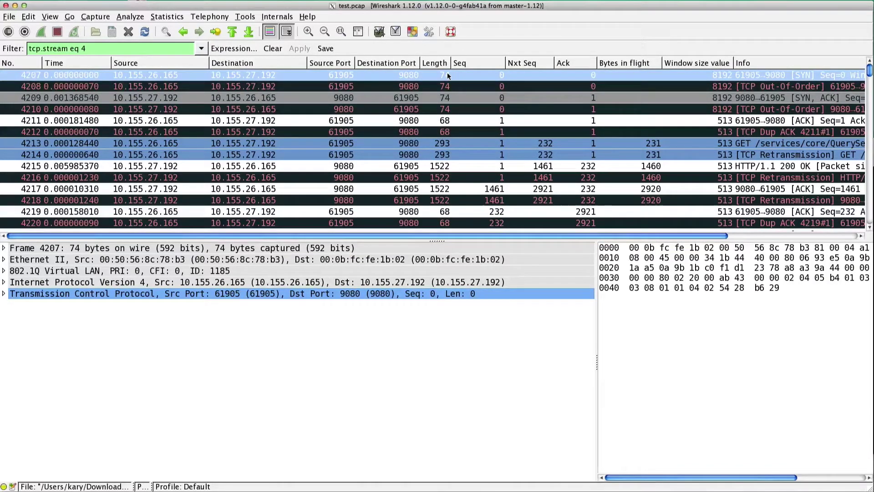
Expand the Internet Protocol header and compare the Identification field across frames 4207 to 4212
left_click(4, 283)
left_click(127, 341)
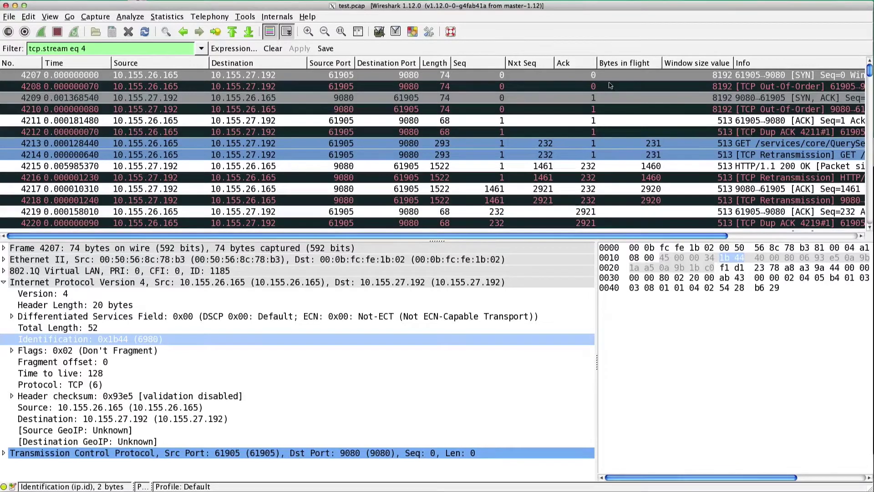
left_click(585, 88)
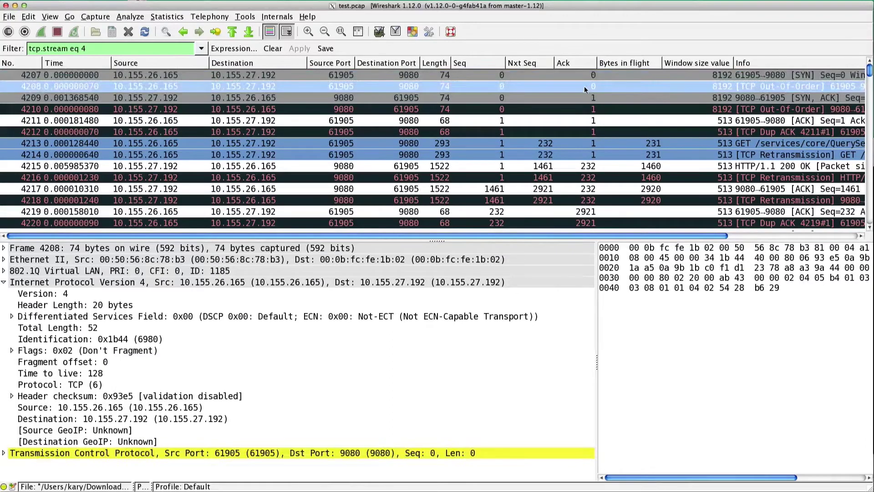
key("Down")
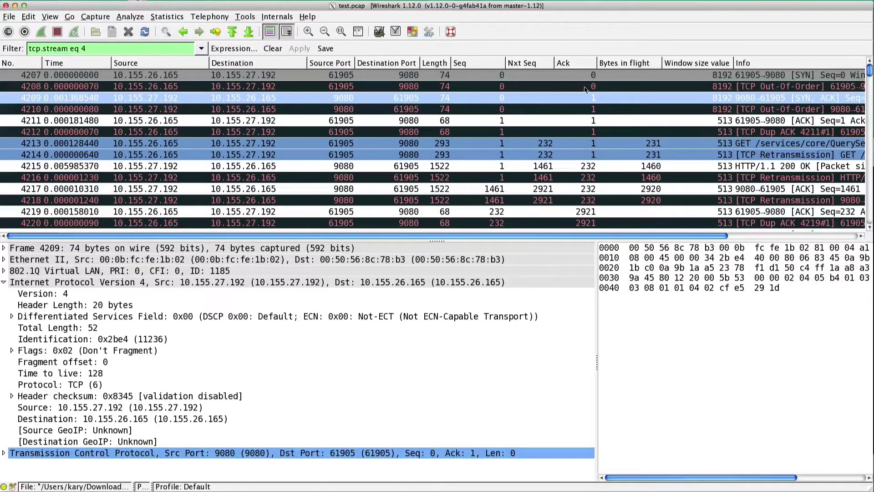
key("Down")
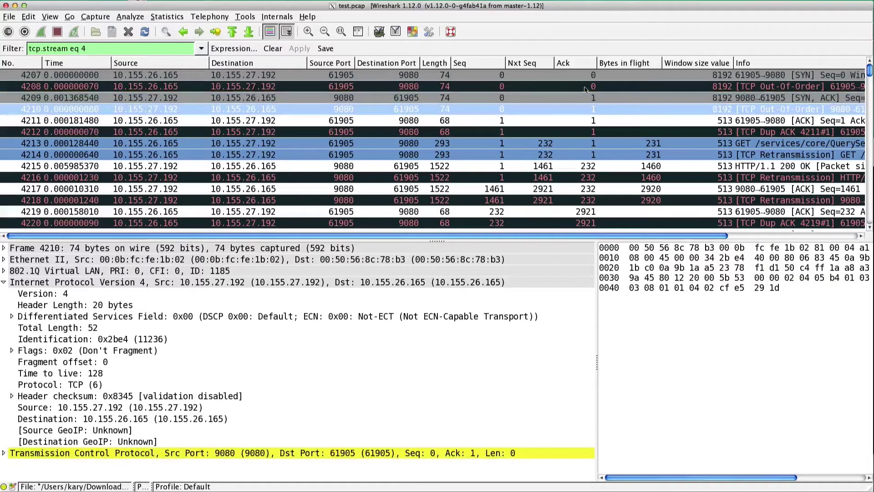
key("Down")
key("Down")
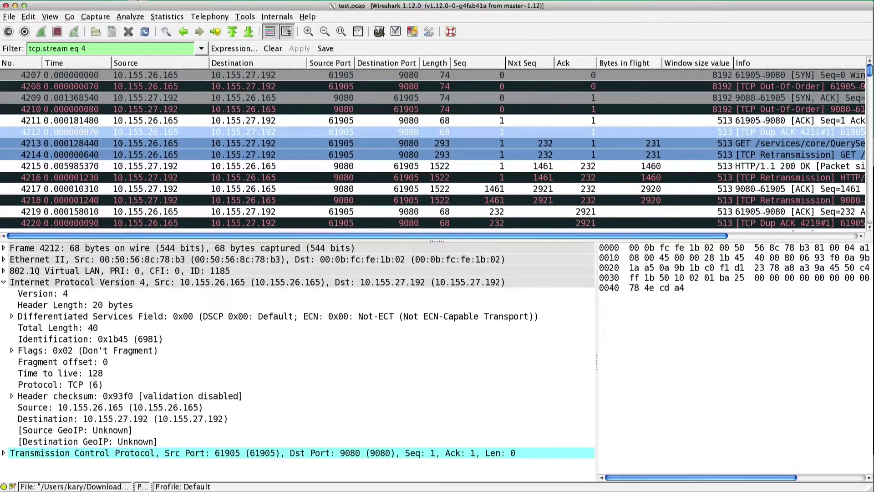
Switch to the terminal and run editcap -d test.pcap test-dedup.pcap to remove the duplicate packets
left_click_drag(873, 144, 717, 95)
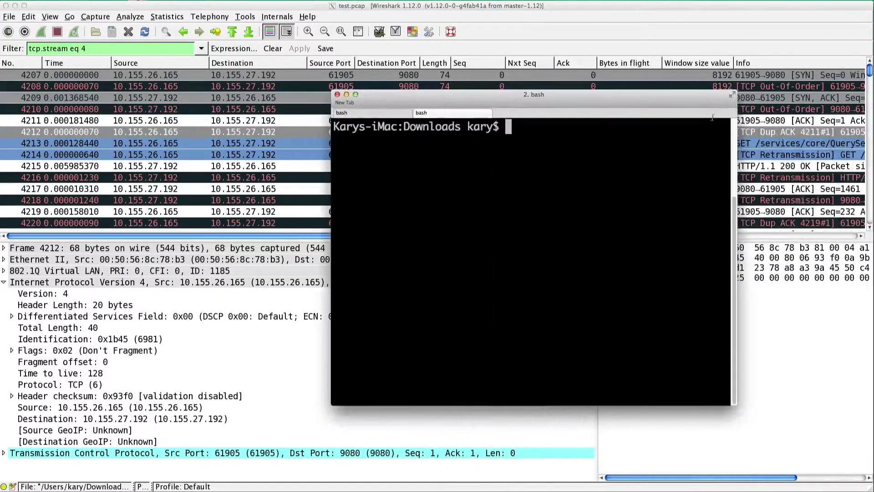
type("editcap ")
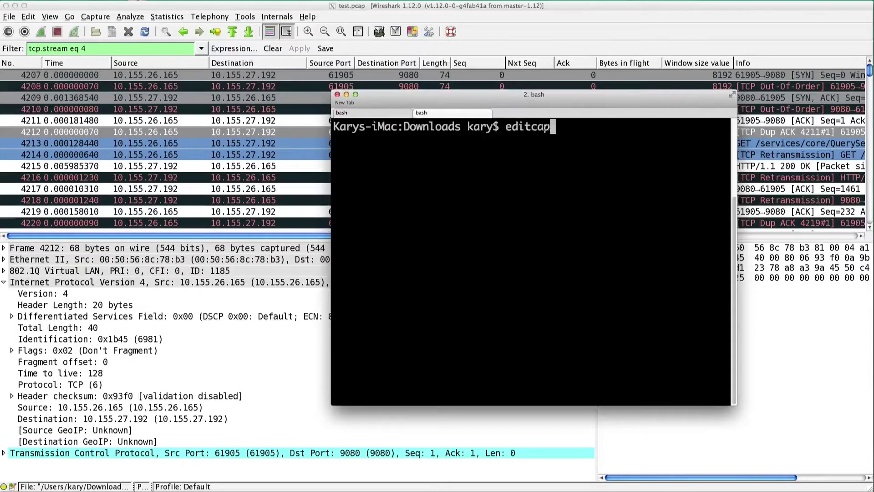
type("-d ")
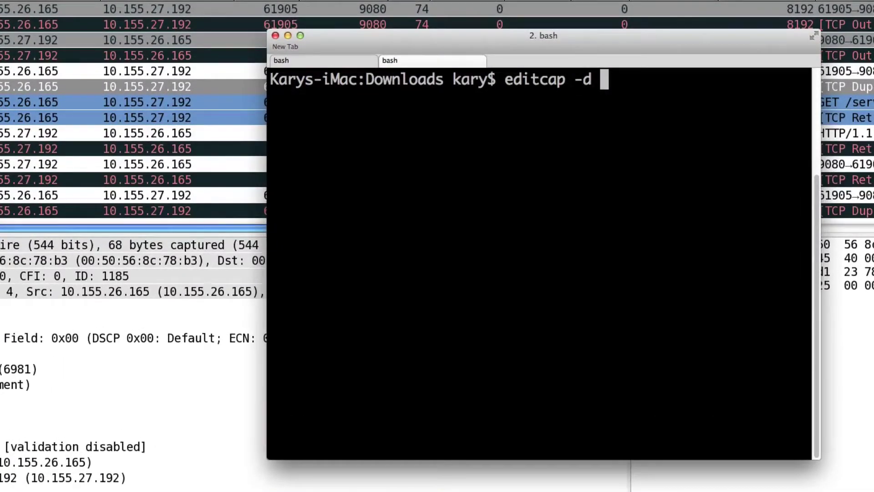
type("test.p")
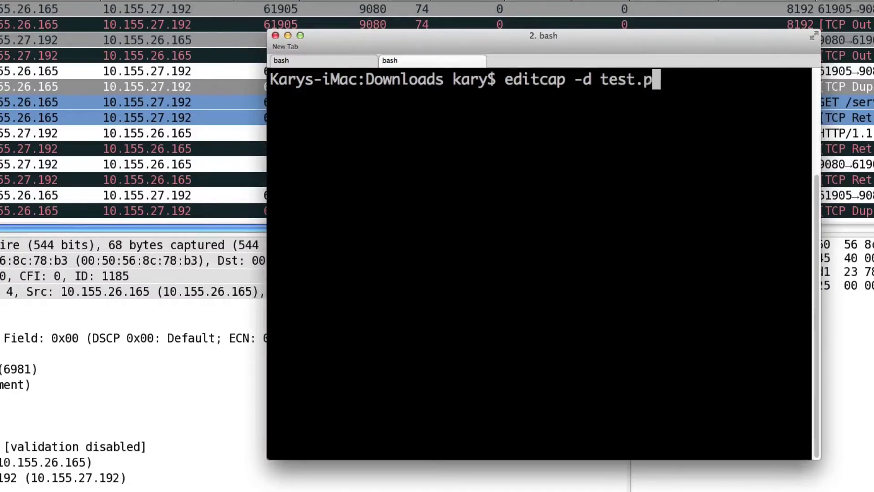
key("Tab")
type("test-dedup.pcap")
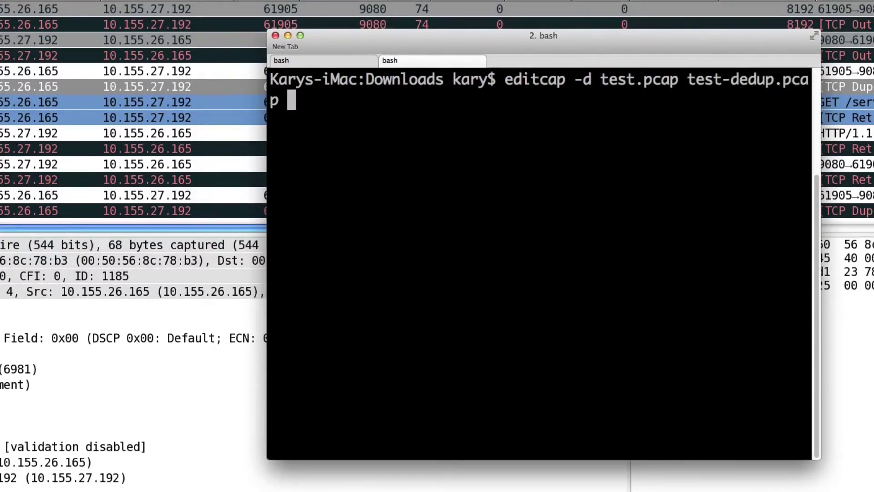
key("Return")
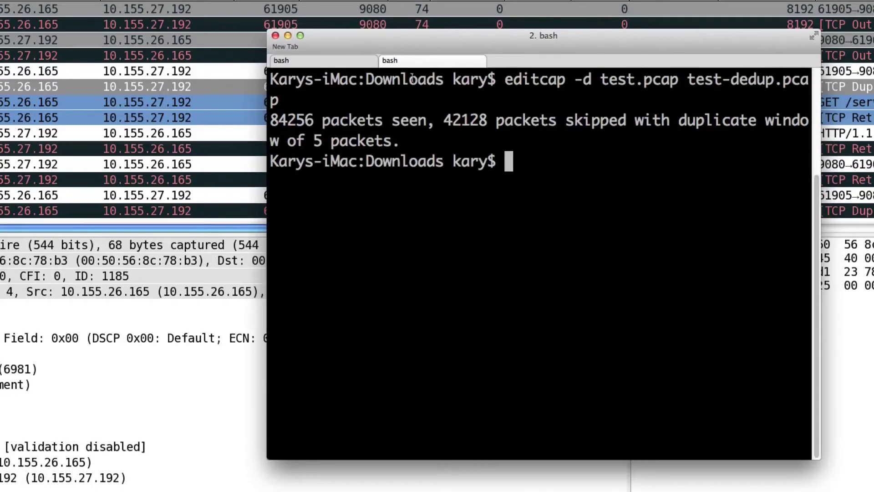
Return to Wireshark and open the capture file test-dedup.pcap from the Downloads folder
key("super+Tab")
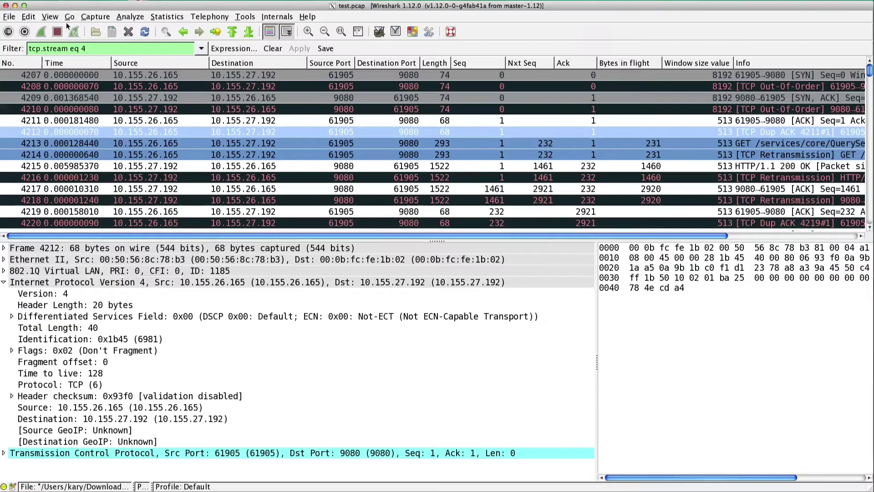
left_click(9, 16)
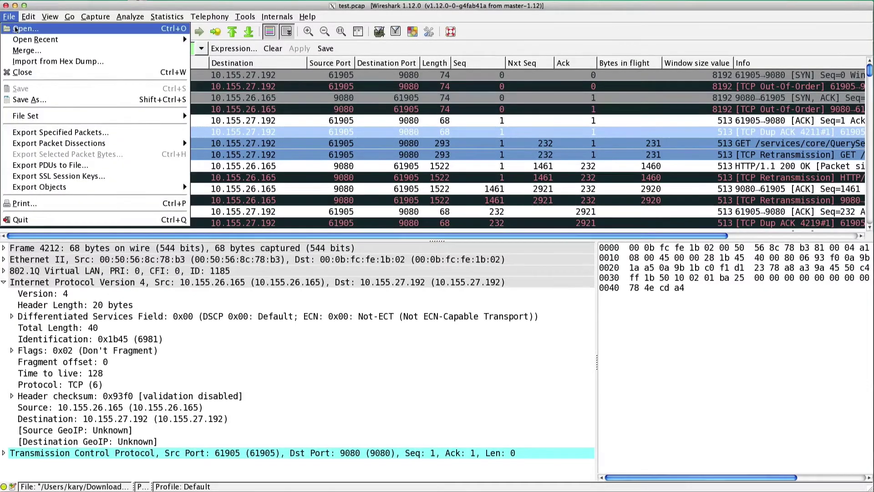
left_click(15, 29)
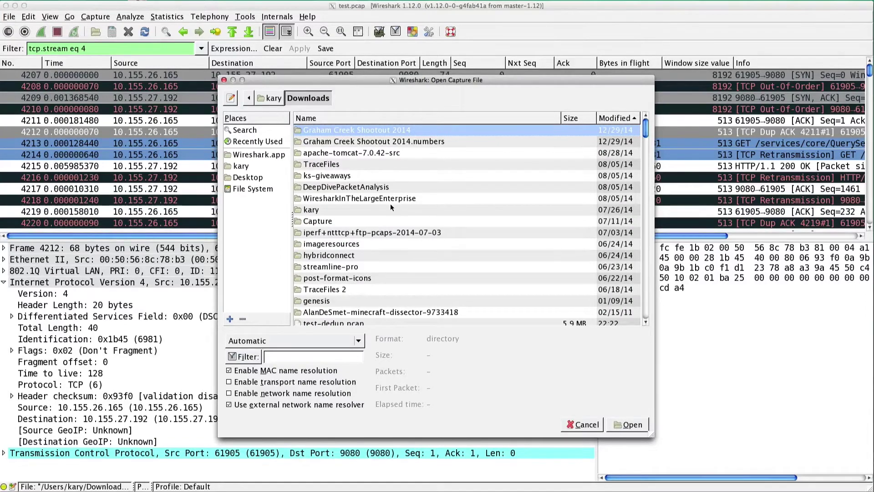
scroll(445, 234, "down", 5)
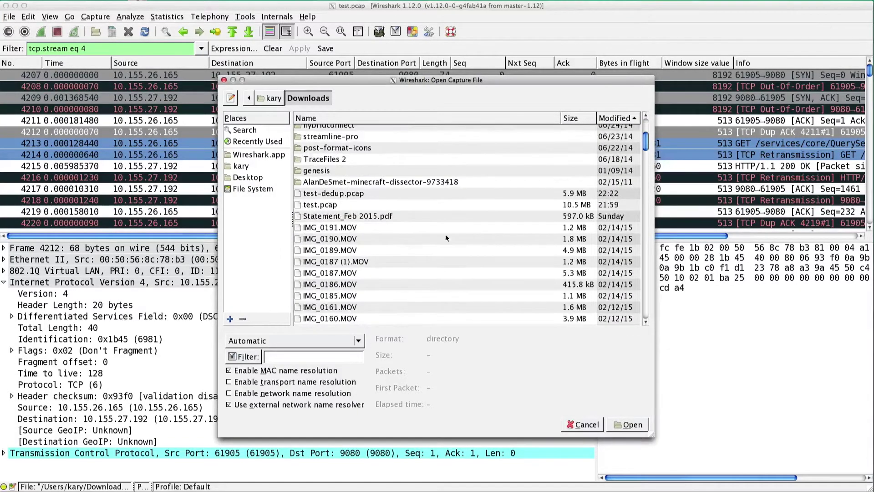
left_click(357, 197)
left_click(626, 424)
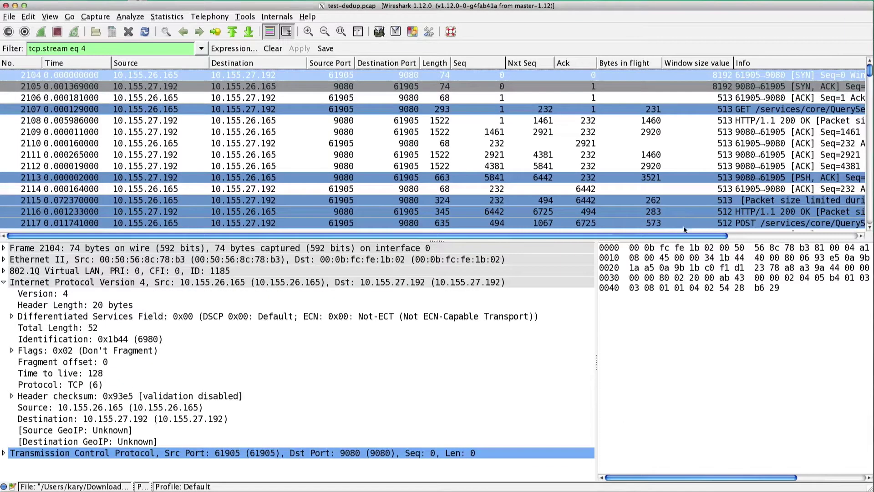
Set the time display format to Seconds Since Previous Displayed Packet
left_click_drag(683, 236, 625, 229)
left_click(50, 17)
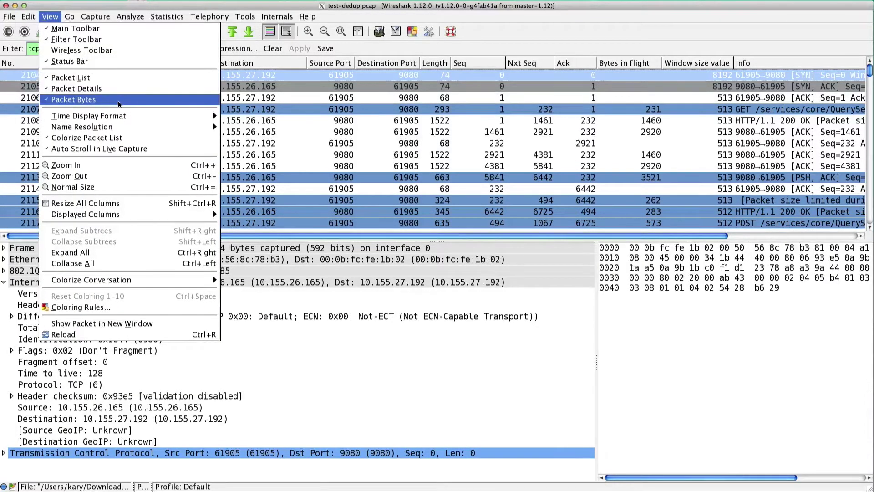
mouse_move(128, 119)
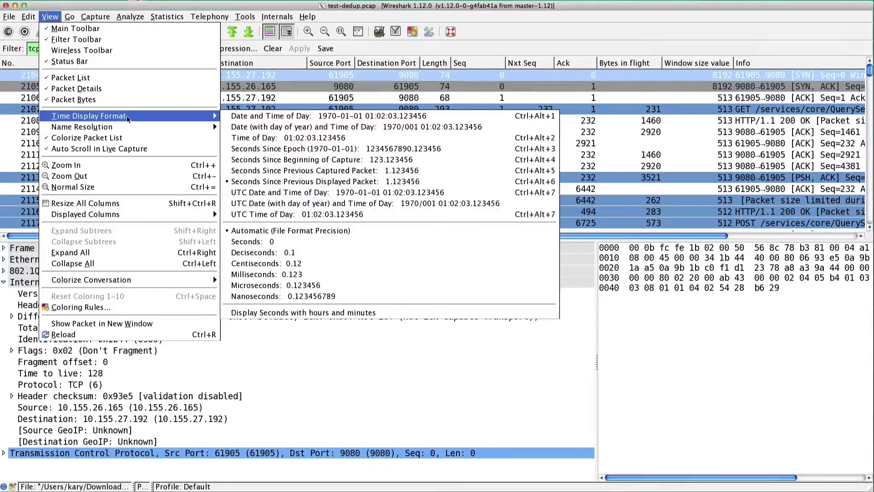
left_click(337, 182)
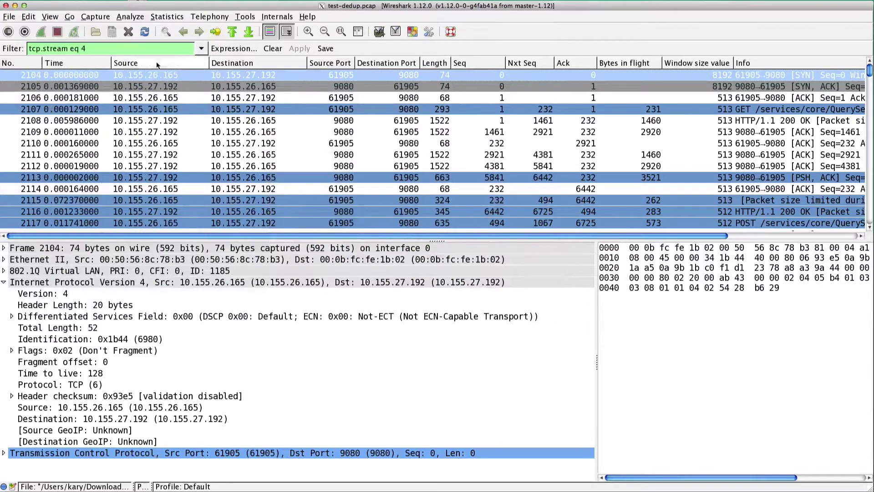
Sort the stream by time and inspect the packets with the largest deltas, including the final FIN, GET requests and HTTP 200 OK in frame 2125
left_click(93, 60)
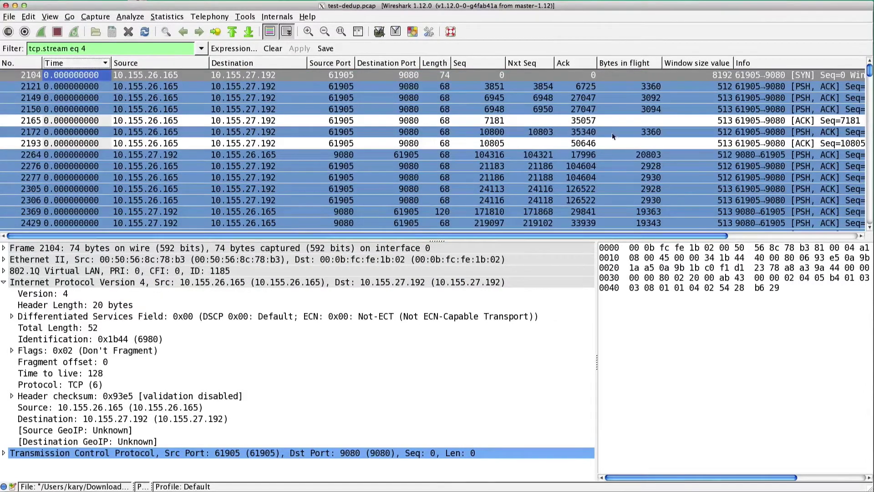
left_click_drag(869, 70, 869, 225)
left_click(64, 226)
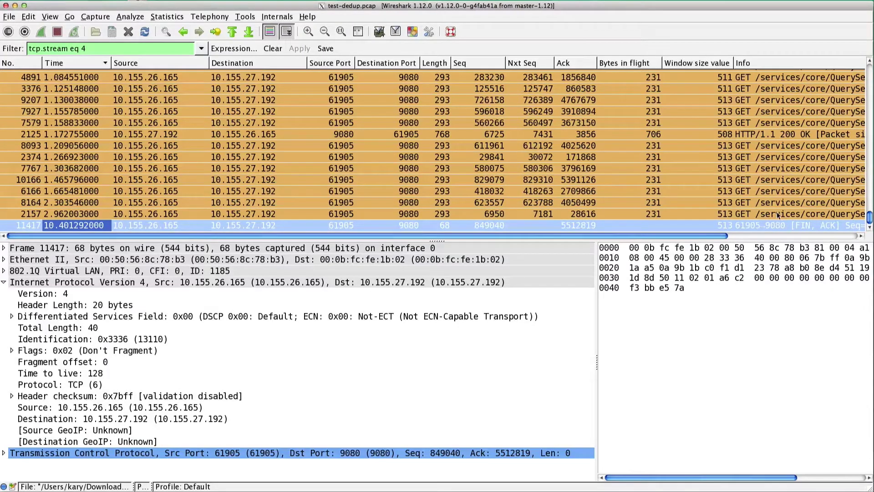
left_click(764, 202)
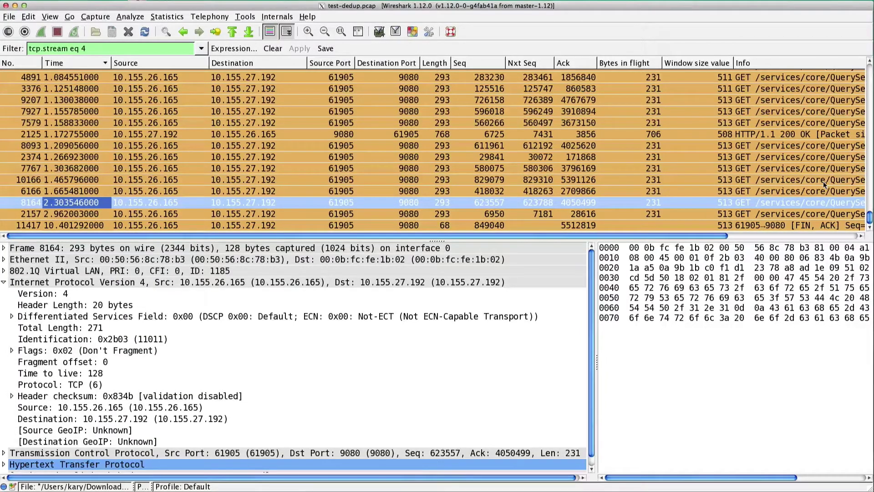
left_click(777, 179)
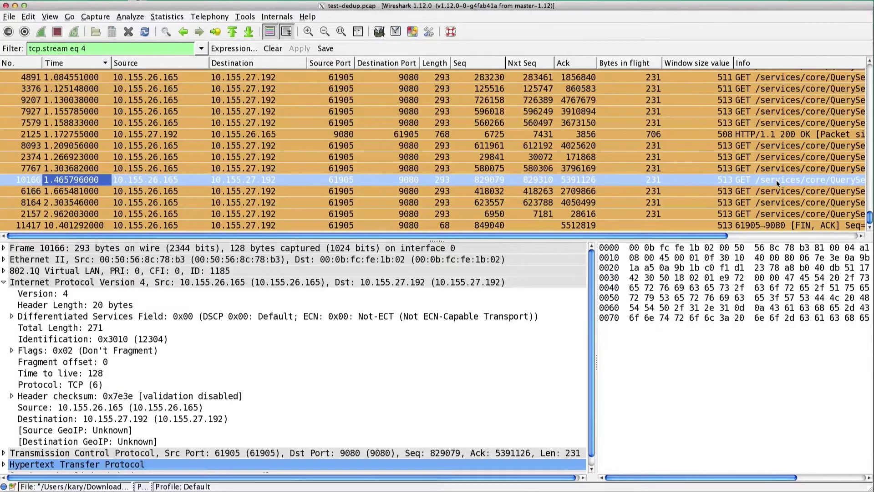
left_click(776, 138)
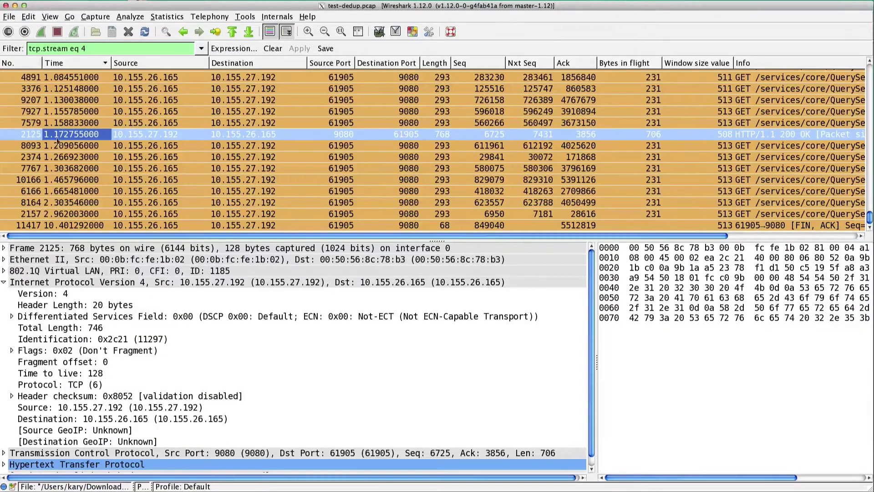
Restore packet-number order and examine the exchange around frame 2125, comparing the ACK in frame 2124 and the POST request in frame 2117
left_click(21, 63)
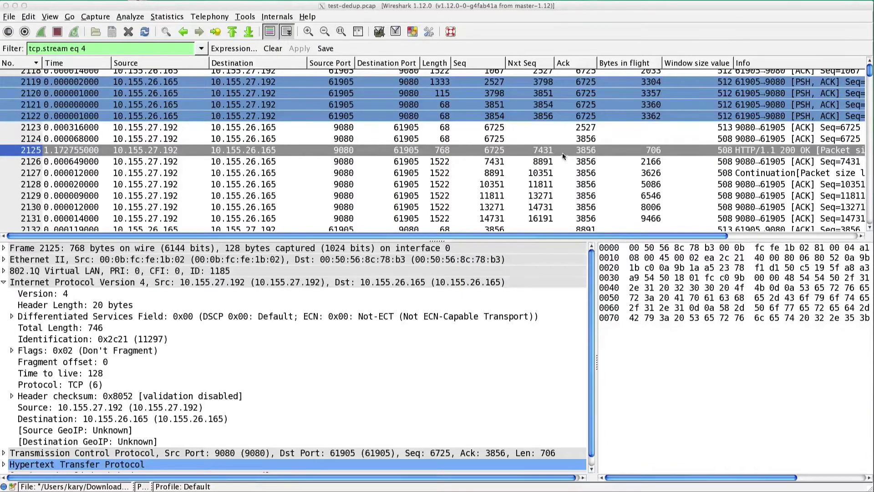
left_click(584, 153)
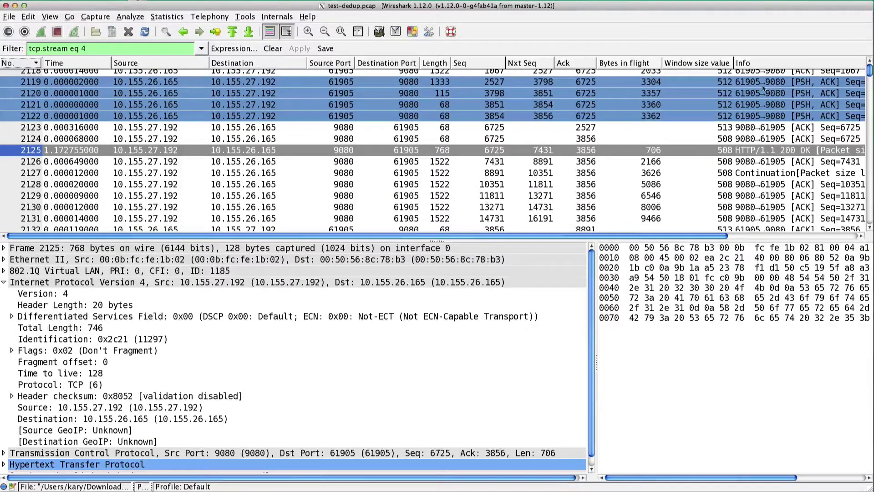
scroll(863, 82, "up", 3)
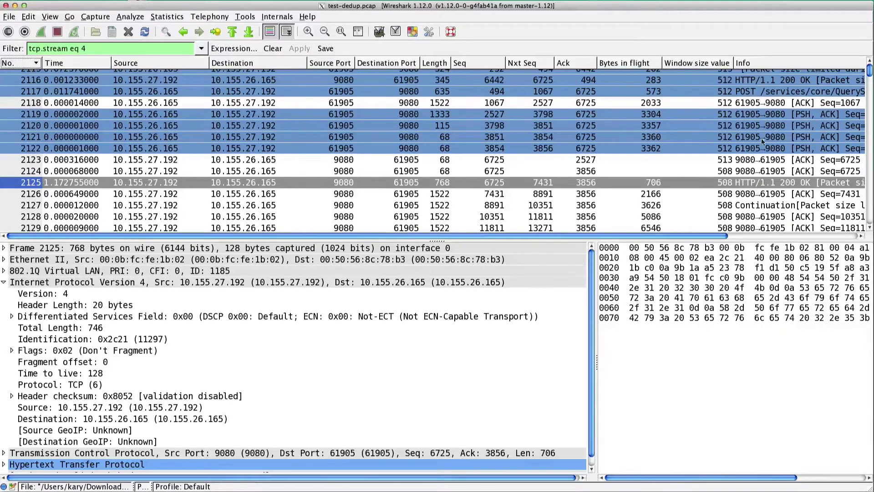
left_click(586, 170)
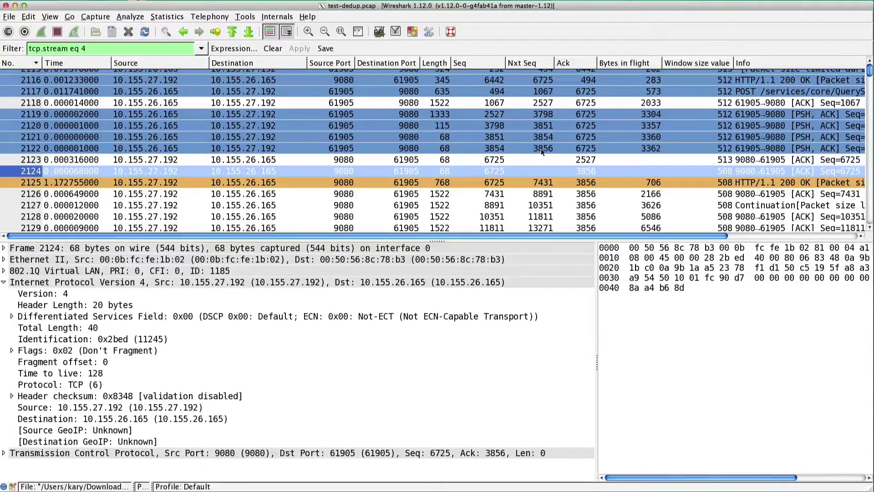
left_click(590, 183)
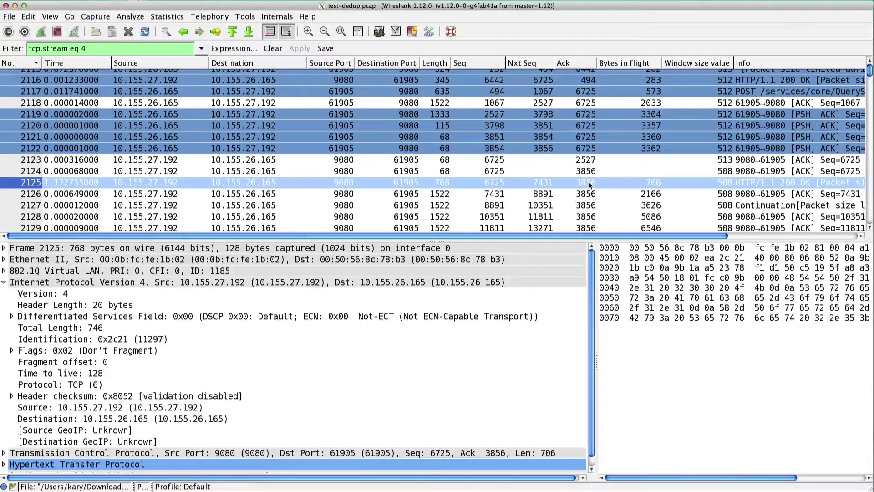
left_click(763, 92)
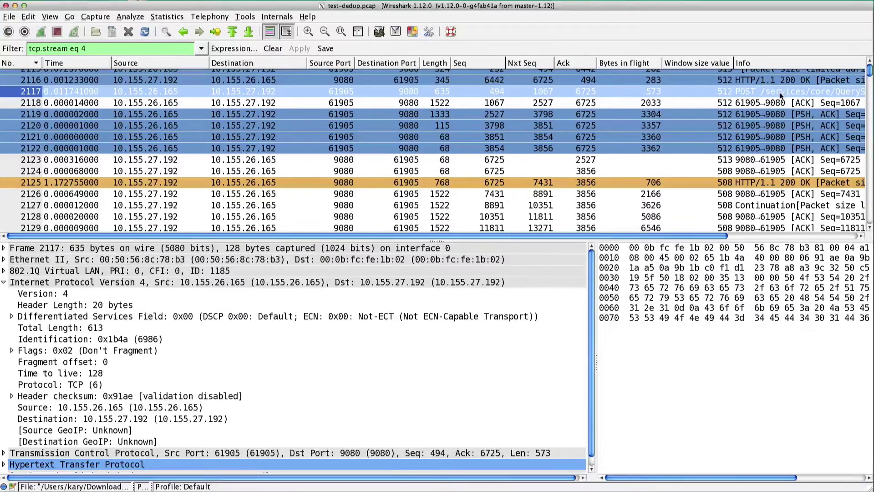
Clear the display filter and sort the whole capture by time to review the packets with the longest delays
left_click(278, 49)
left_click(82, 65)
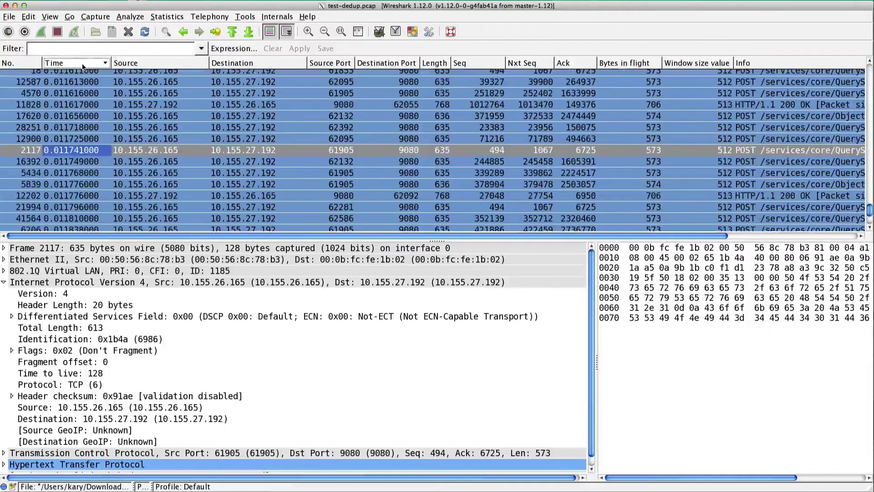
left_click_drag(869, 211, 871, 224)
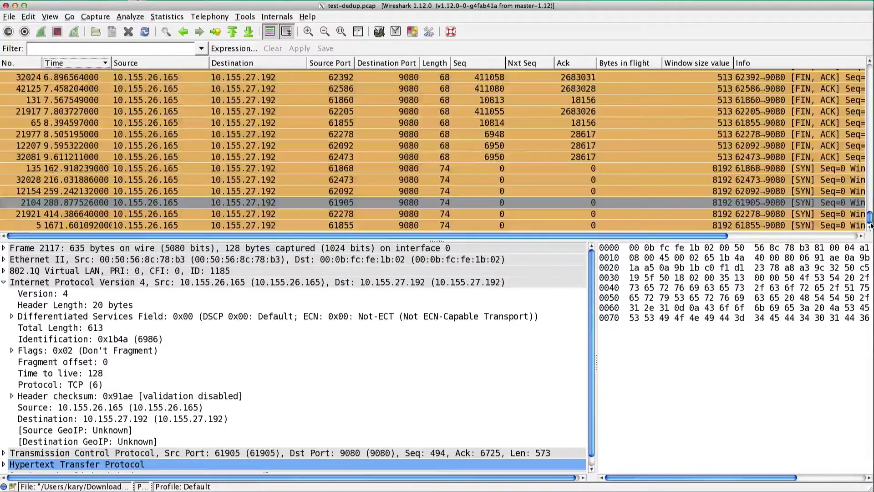
left_click(800, 172)
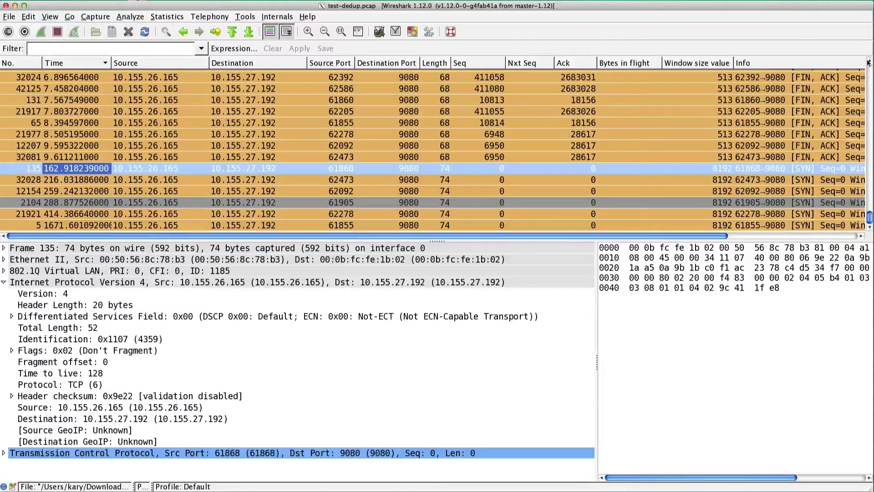
left_click_drag(869, 62, 869, 63)
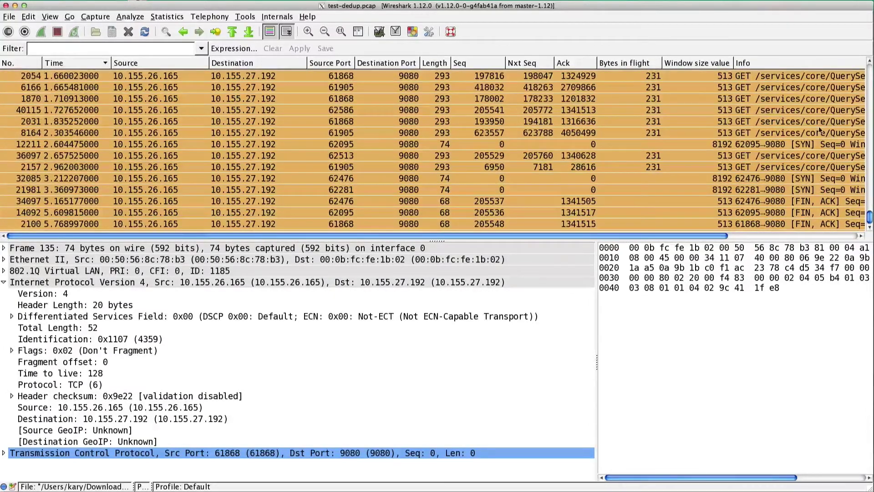
left_click(869, 63)
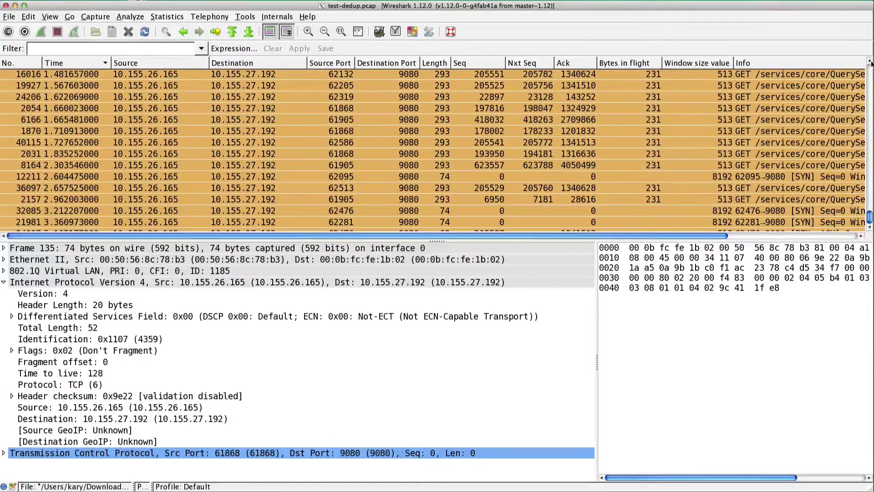
left_click(869, 62)
left_click_drag(870, 63, 870, 64)
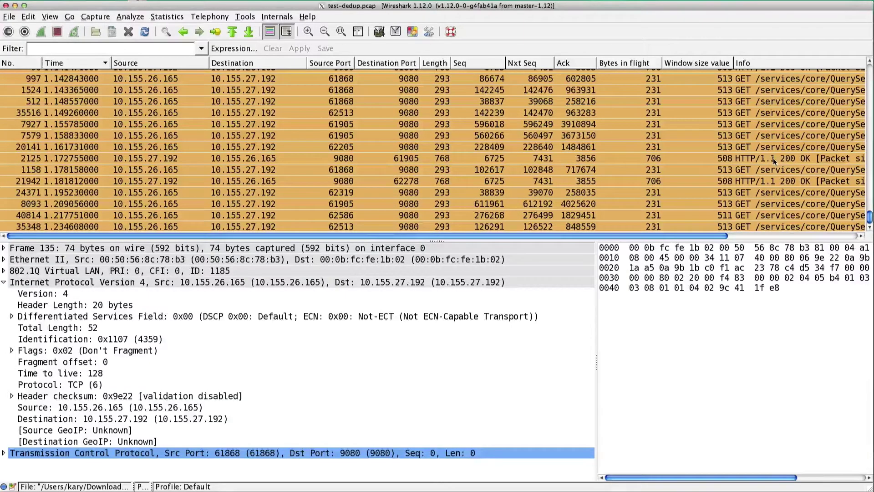
Apply the display filter http.response.code to show only HTTP responses
left_click(172, 49)
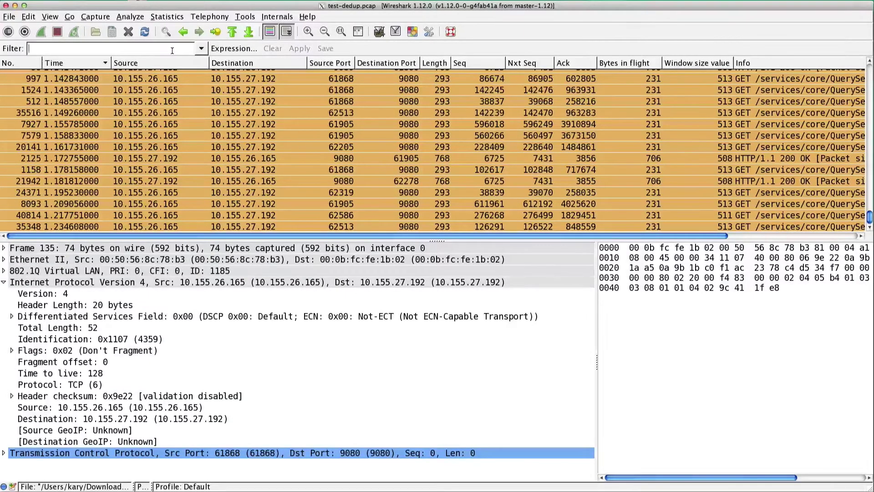
type("http.r")
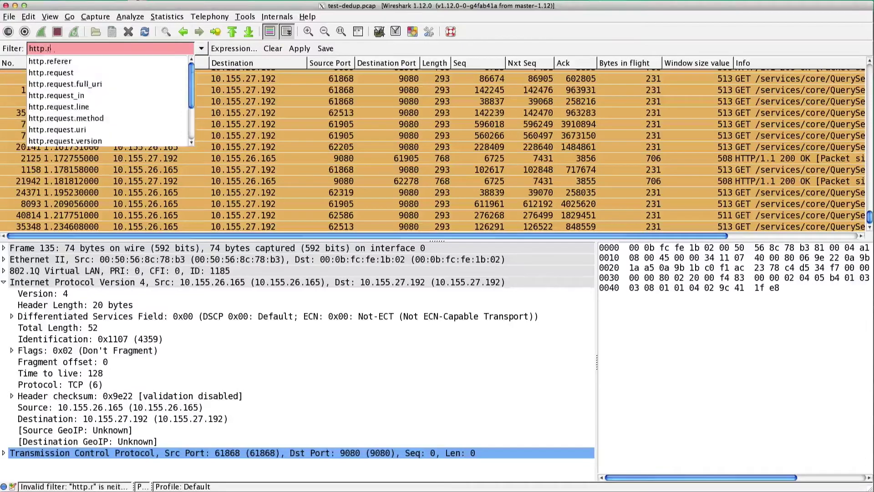
type("esponse.code")
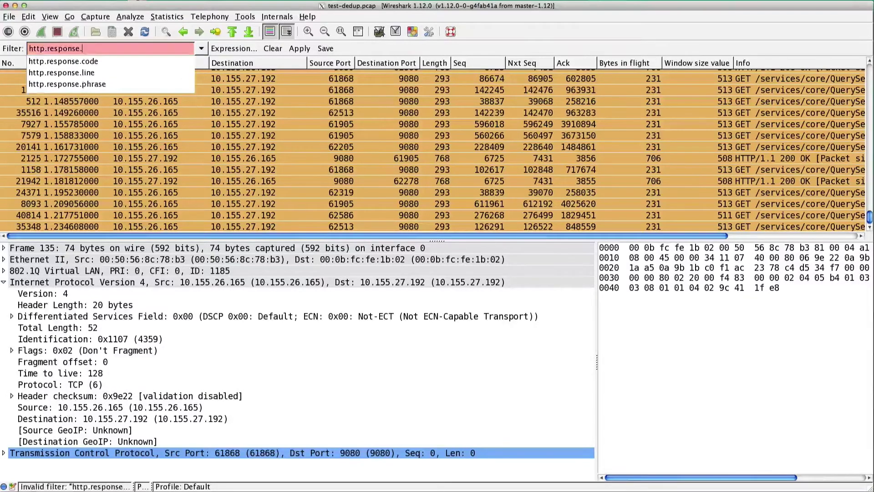
key("Return")
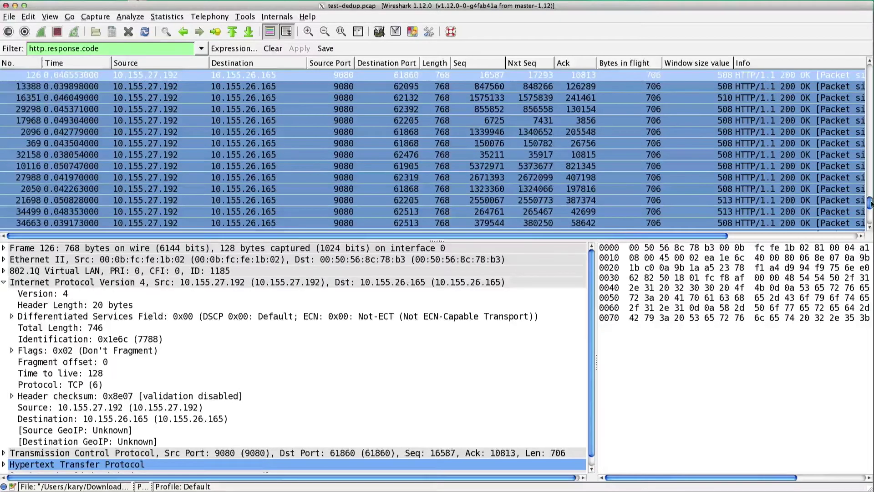
Review the filtered HTTP 200 OK responses with the largest time deltas at the end of the list
left_click_drag(870, 203, 870, 219)
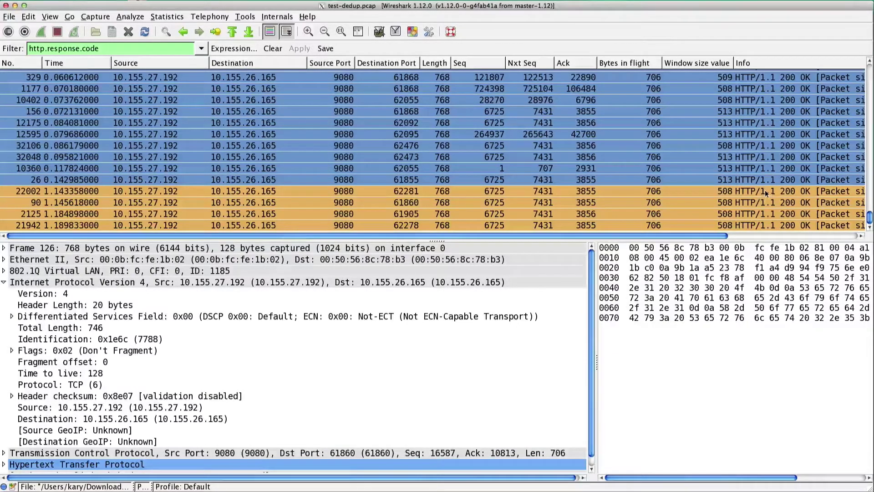
scroll(312, 353, "down", 1)
scroll(115, 378, "up", 1)
Expand the Hypertext Transfer Protocol details of frame 126, including the HTTP/1.1 200 OK status line and its Expert Info
left_click(4, 464)
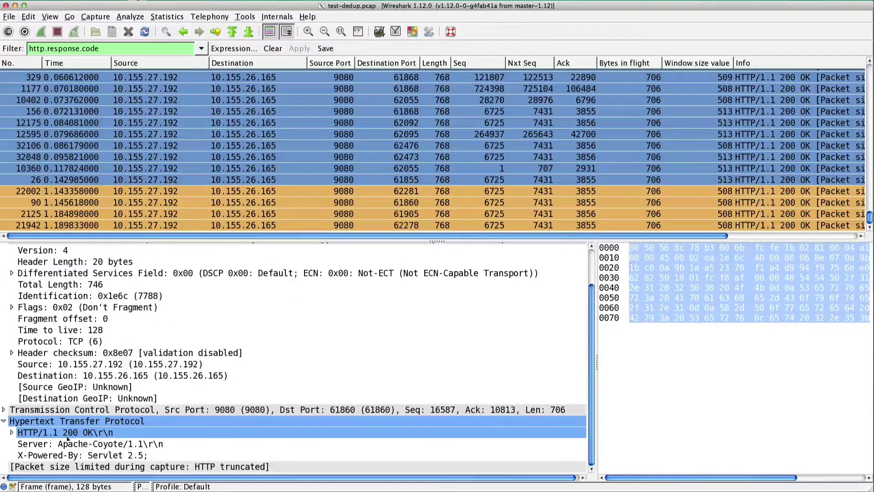
left_click(13, 432)
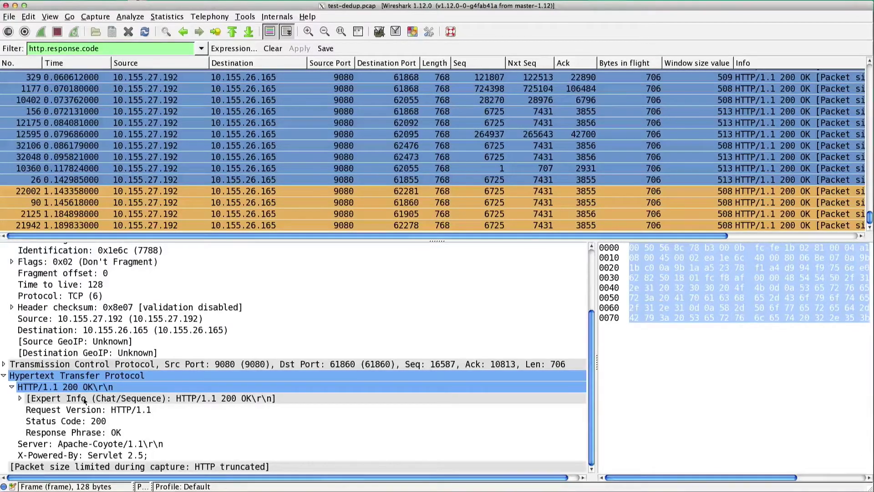
left_click(20, 399)
scroll(112, 434, "down", 2)
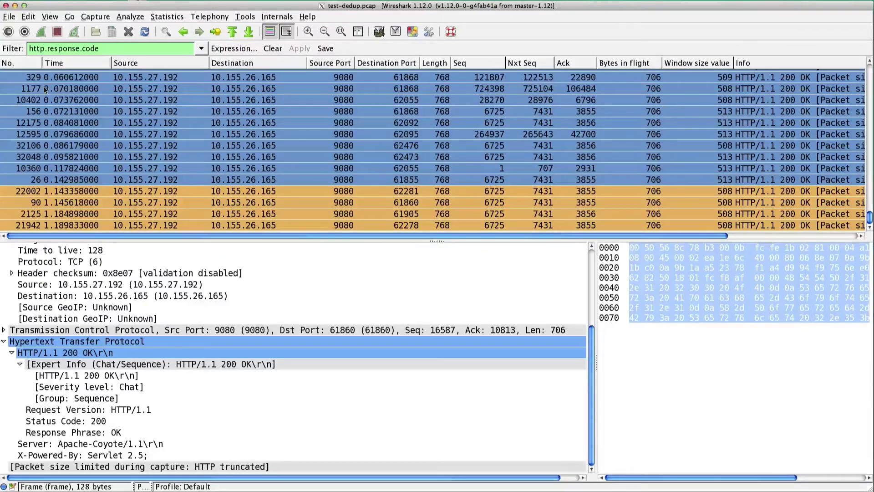
Clear the display filter, review the time-sorted GET requests and delayed ACKs, and select the ACK in frame 4128
left_click(269, 47)
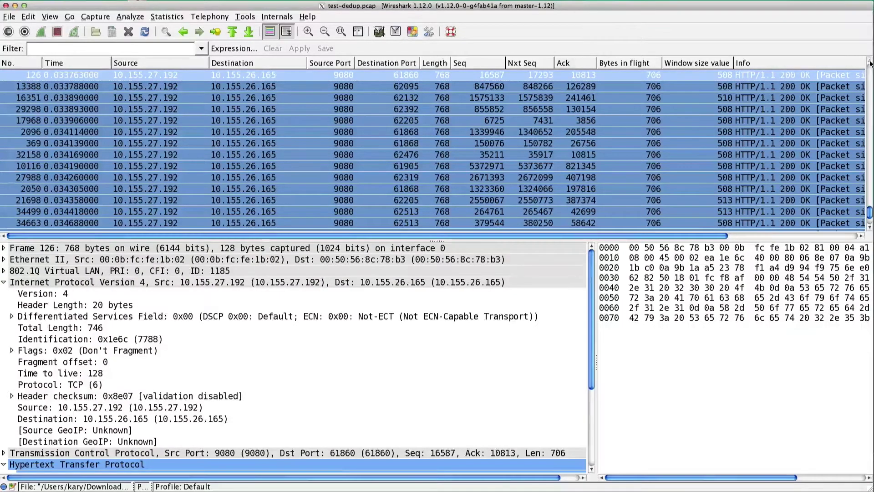
left_click_drag(870, 214, 870, 219)
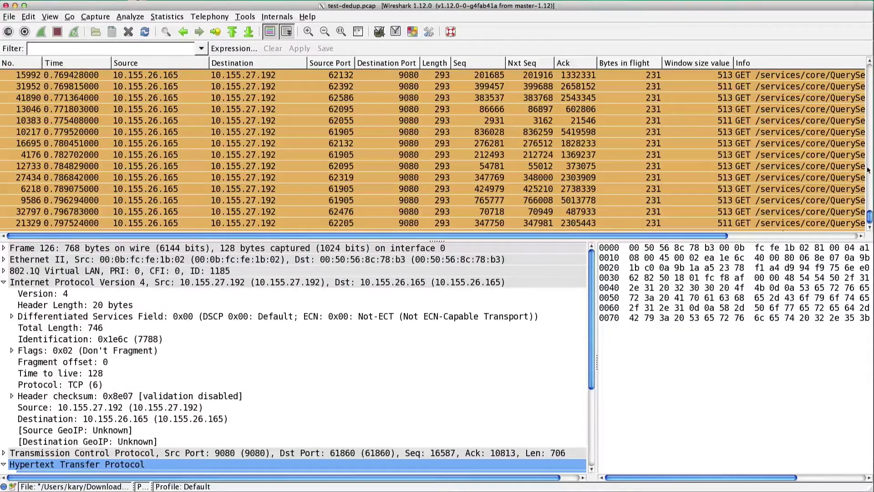
scroll(868, 61, "up", 10)
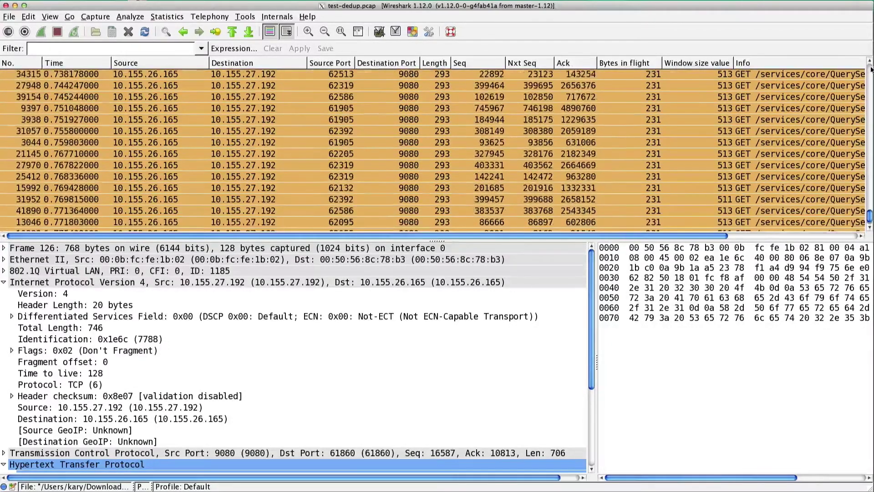
scroll(869, 72, "up", 15)
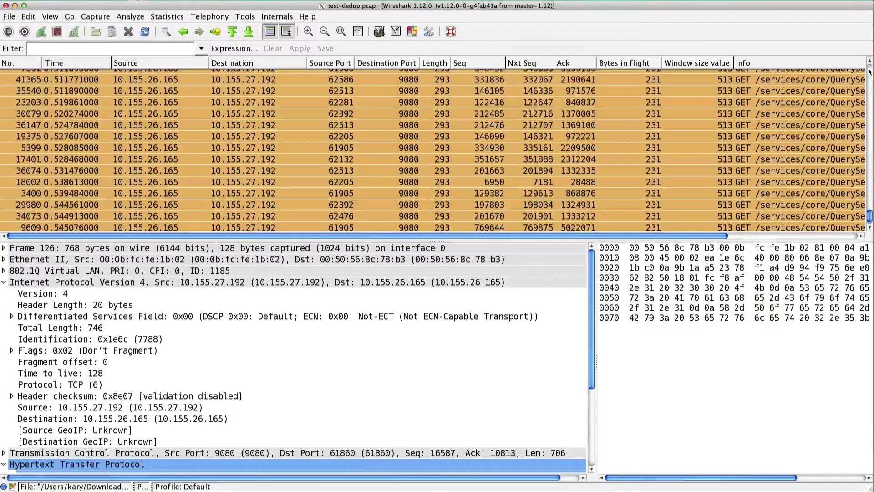
scroll(869, 71, "up", 5)
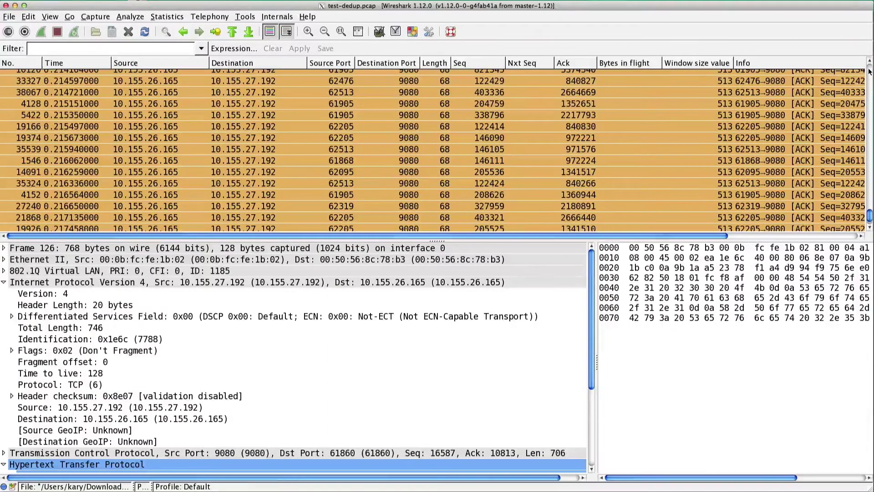
scroll(869, 228, "down", 5)
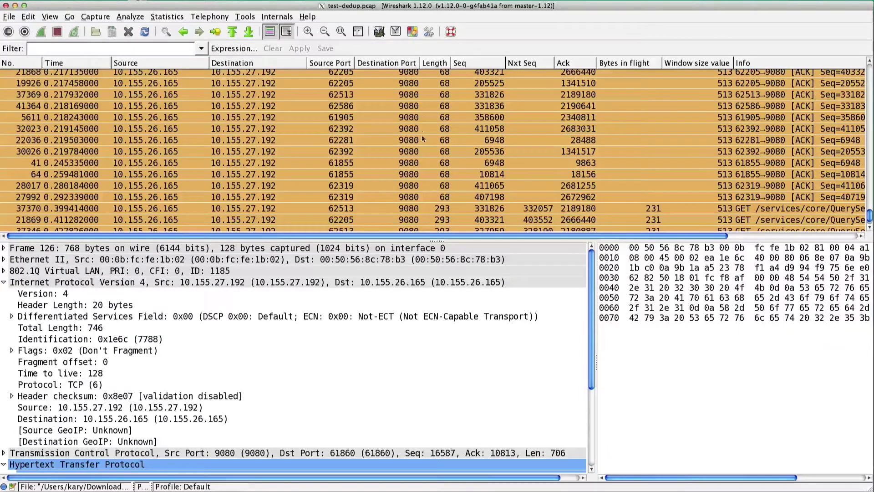
left_click(869, 61)
left_click(870, 61)
left_click(585, 119)
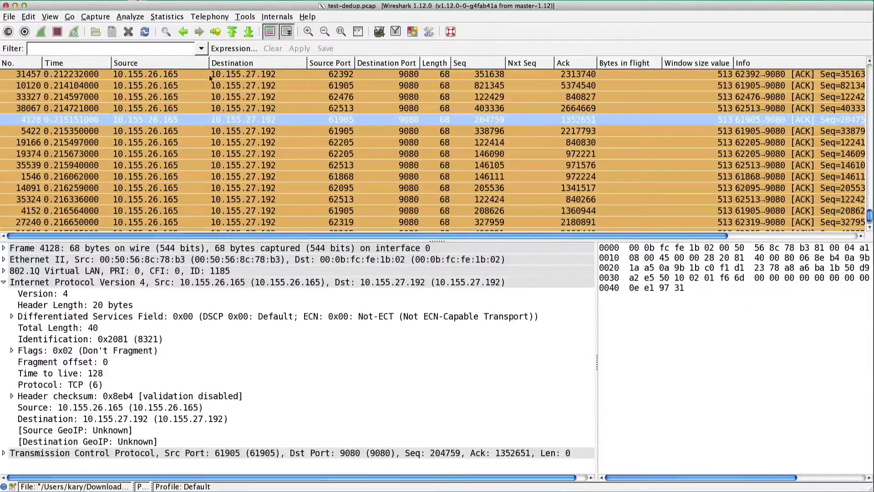
Sort the capture by packet number and inspect frames 4124 to 4127 leading up to the delayed ACK
left_click(19, 63)
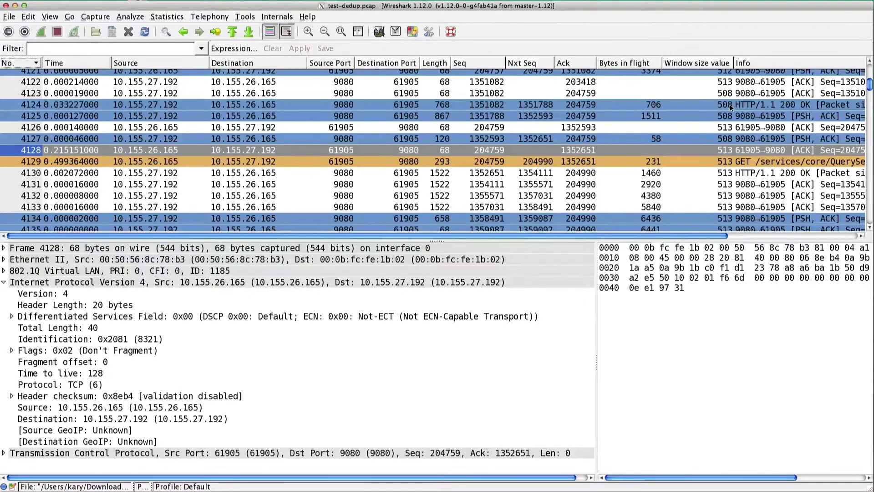
left_click(732, 127)
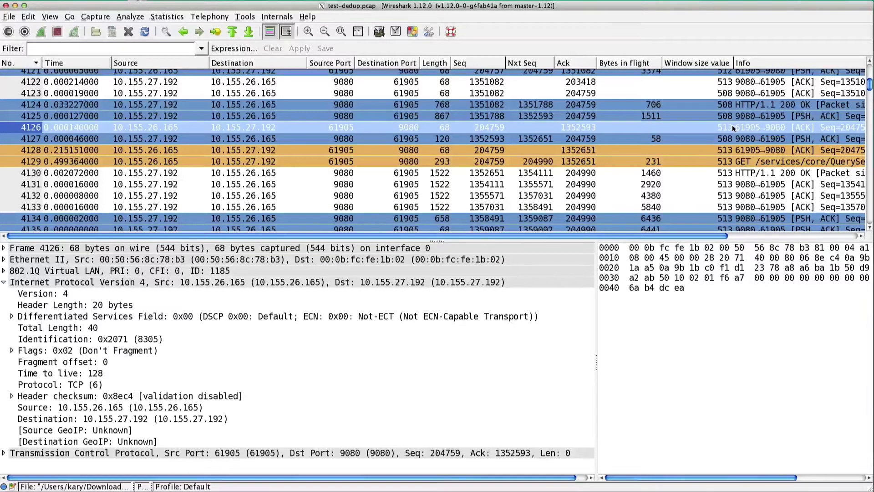
left_click(738, 105)
left_click(737, 118)
left_click(738, 128)
left_click(739, 139)
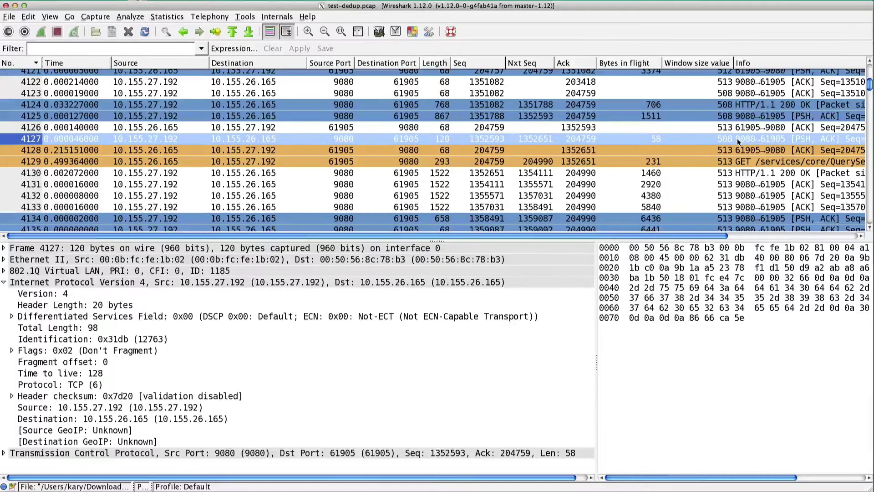
Compare the 58-byte PSH, ACK segment in frame 4127 with the delayed ACK in frame 4128
left_click(656, 153)
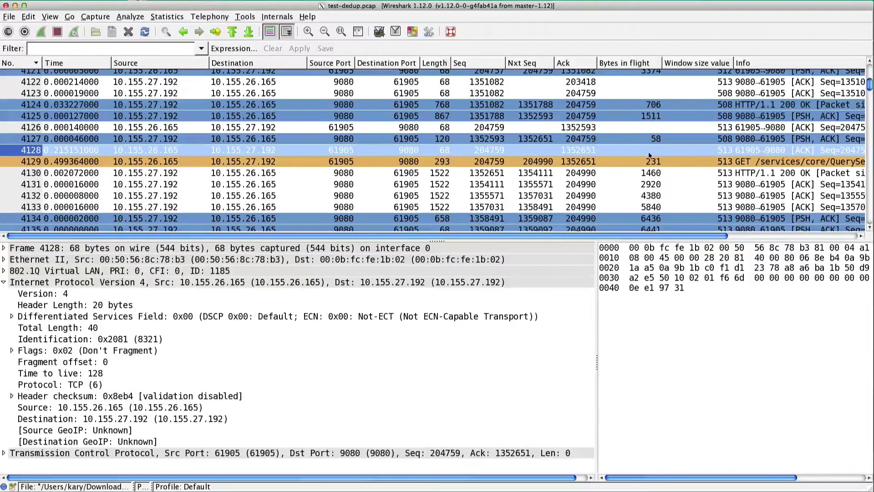
left_click(621, 138)
left_click(619, 149)
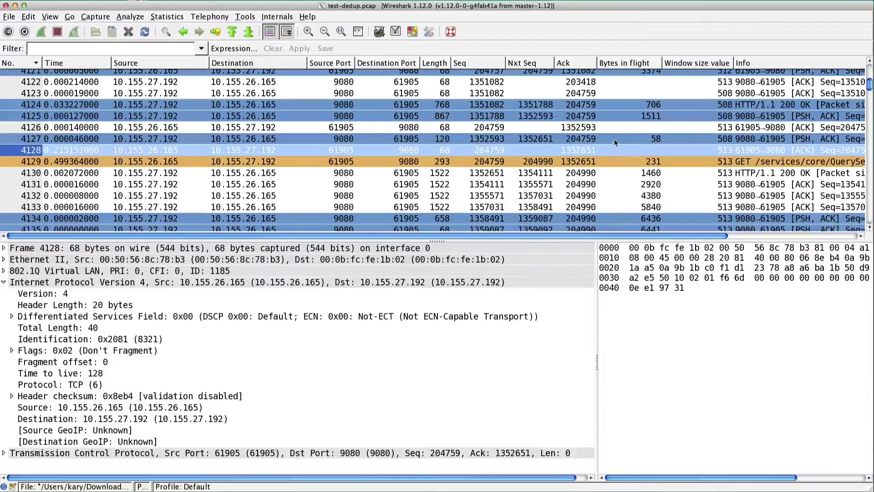
left_click(616, 140)
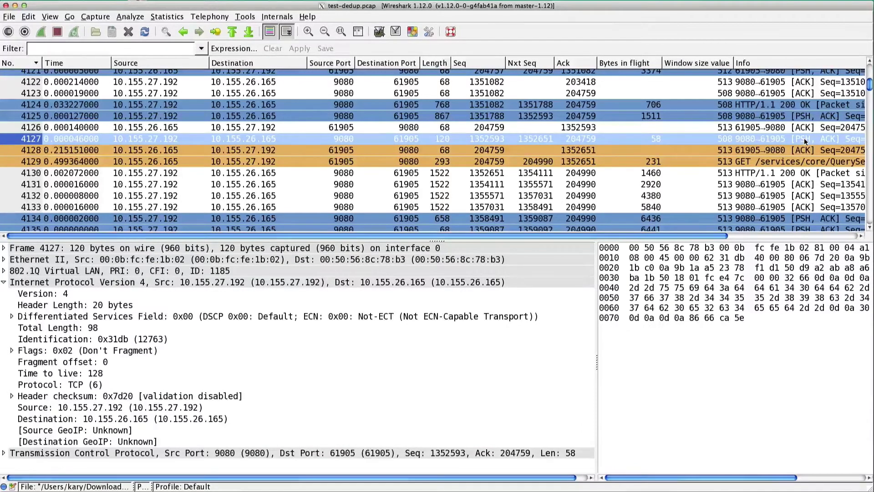
left_click(641, 149)
left_click(796, 143)
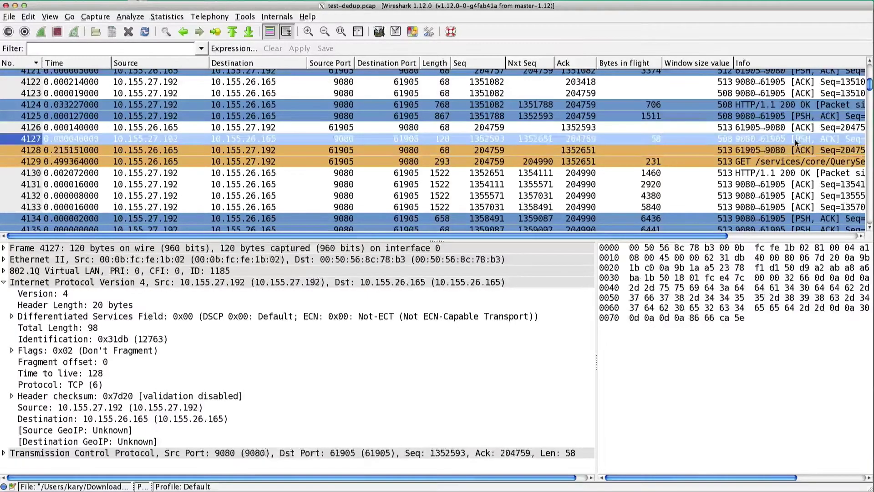
left_click(784, 151)
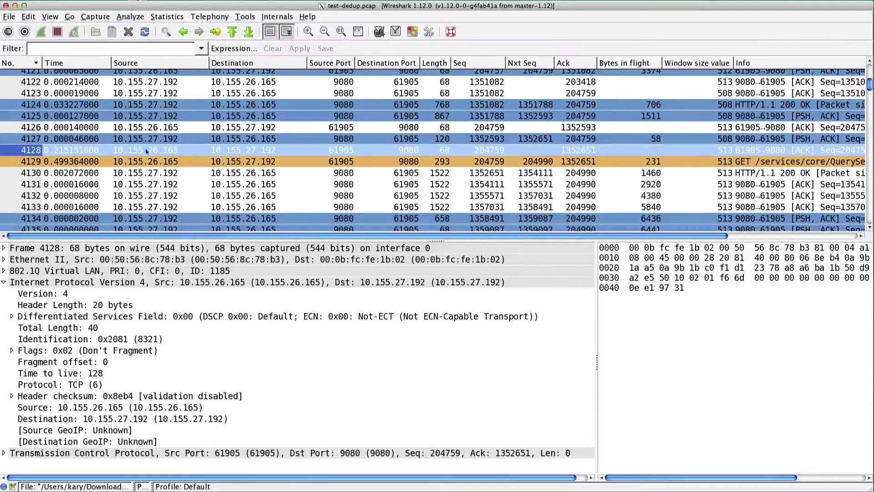
Sort the capture by time again and examine the other bare ACKs with deltas of around 0.2 seconds
left_click(78, 63)
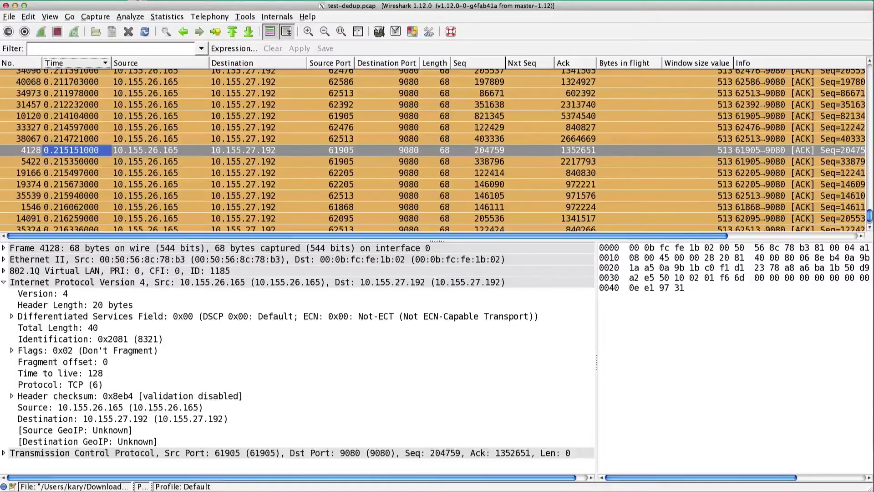
scroll(869, 67, "up", 7)
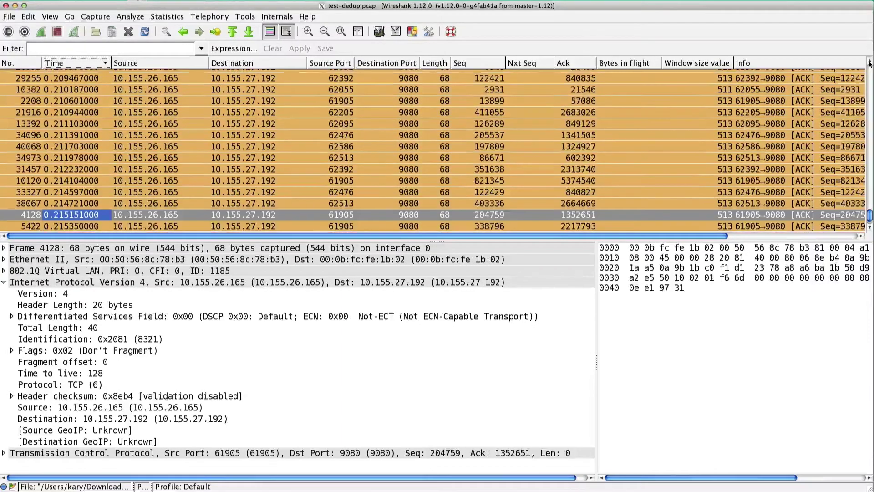
scroll(869, 64, "up", 10)
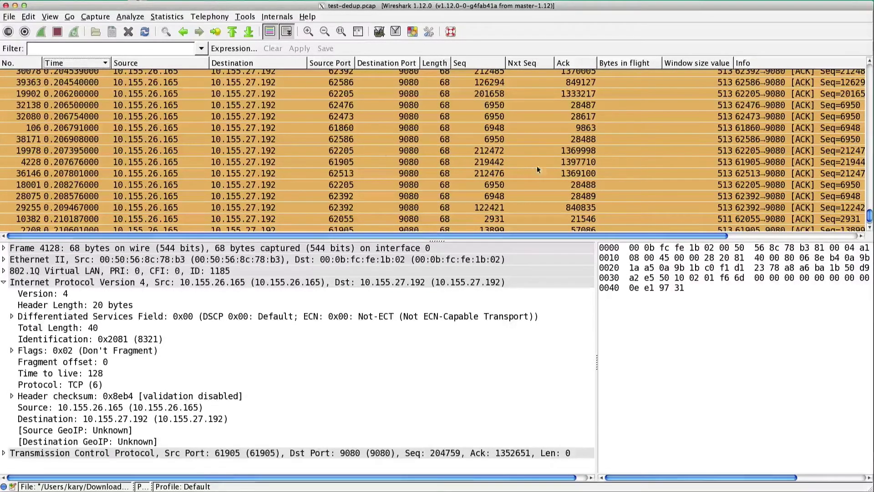
left_click(870, 64)
left_click(870, 230)
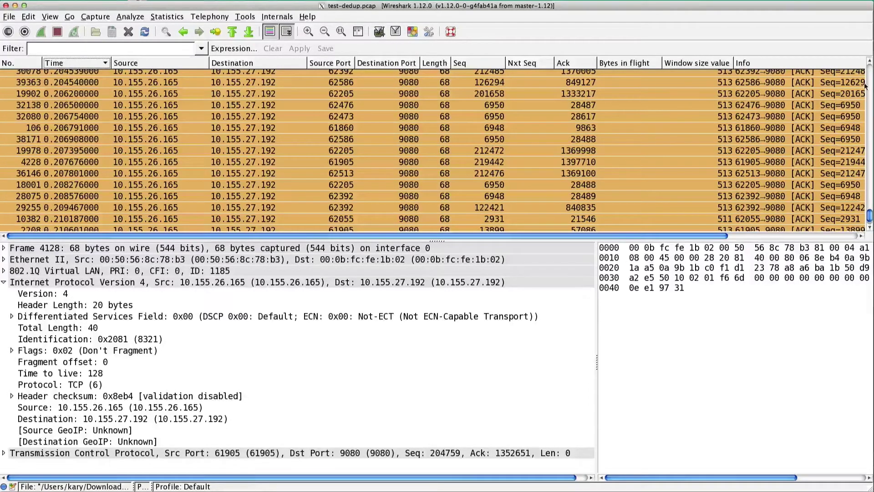
scroll(870, 228, "down", 3)
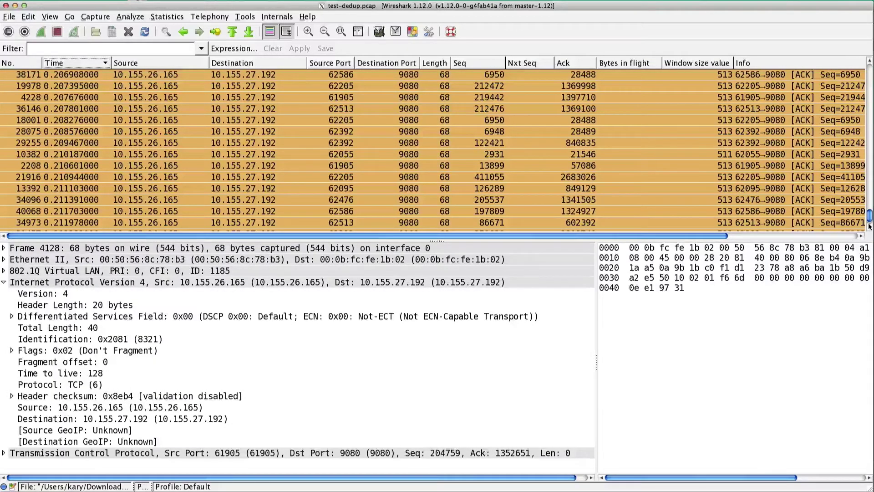
scroll(869, 227, "down", 3)
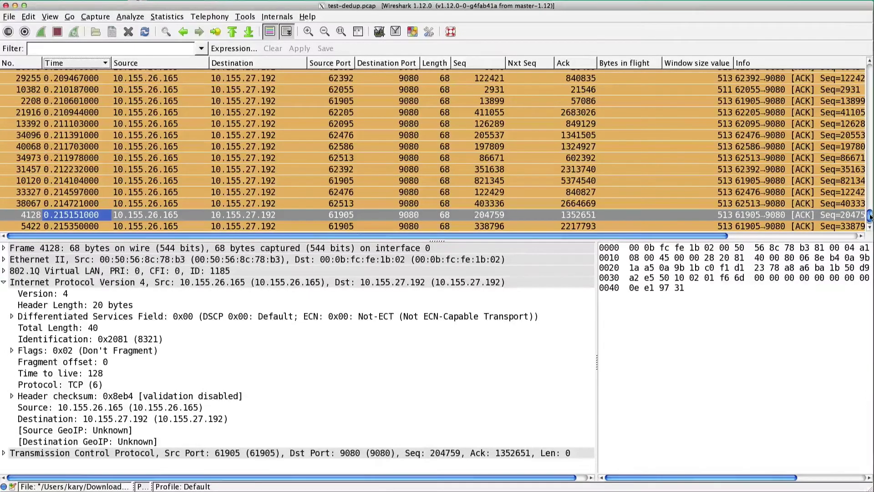
Review the GET requests with time deltas above one second and select the one in frame 20302
left_click_drag(870, 218, 869, 224)
scroll(869, 72, "down", 10)
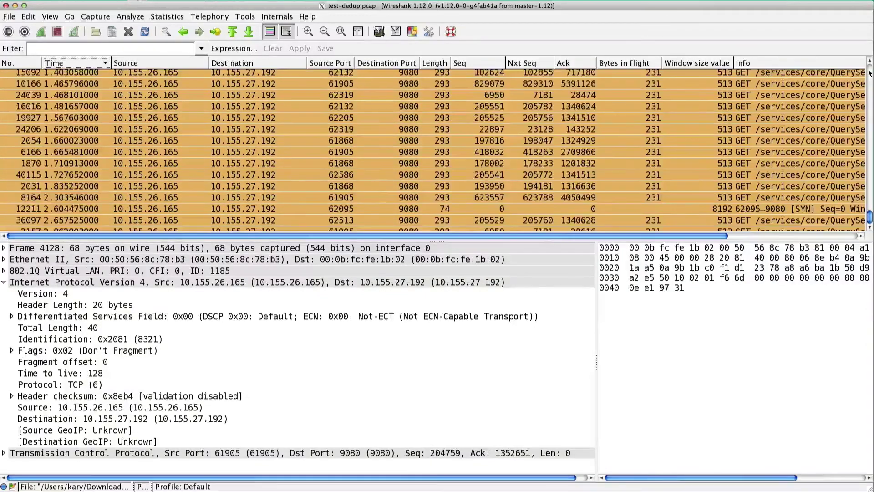
left_click(815, 94)
left_click(815, 116)
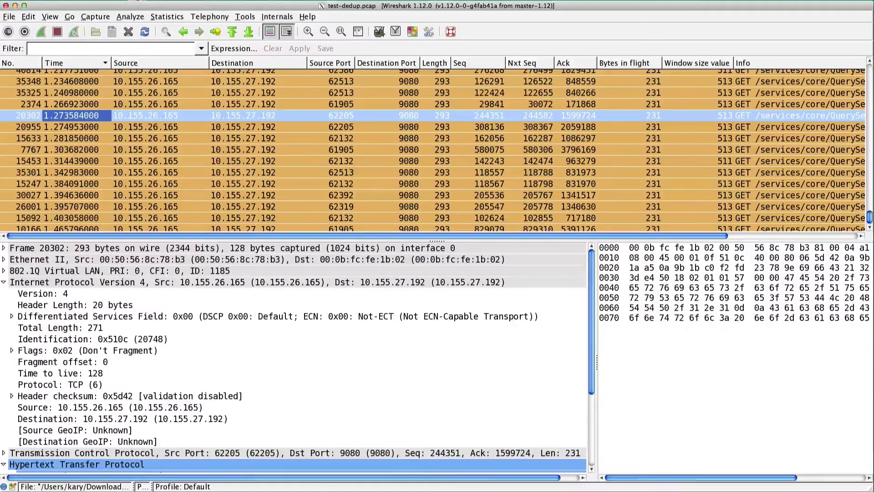